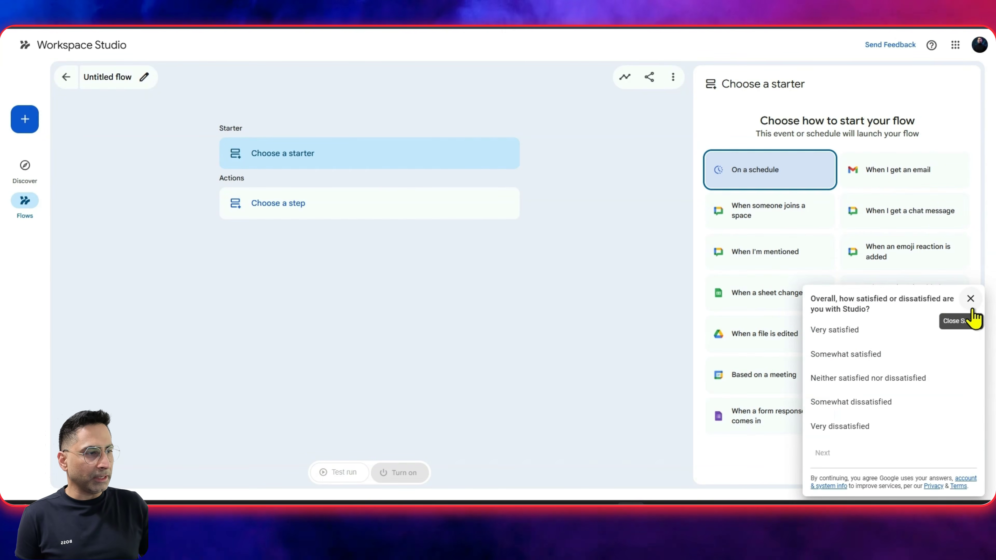
Dismiss the satisfaction survey and examine the action types available for a step in the untitled flow.
left_click(972, 309)
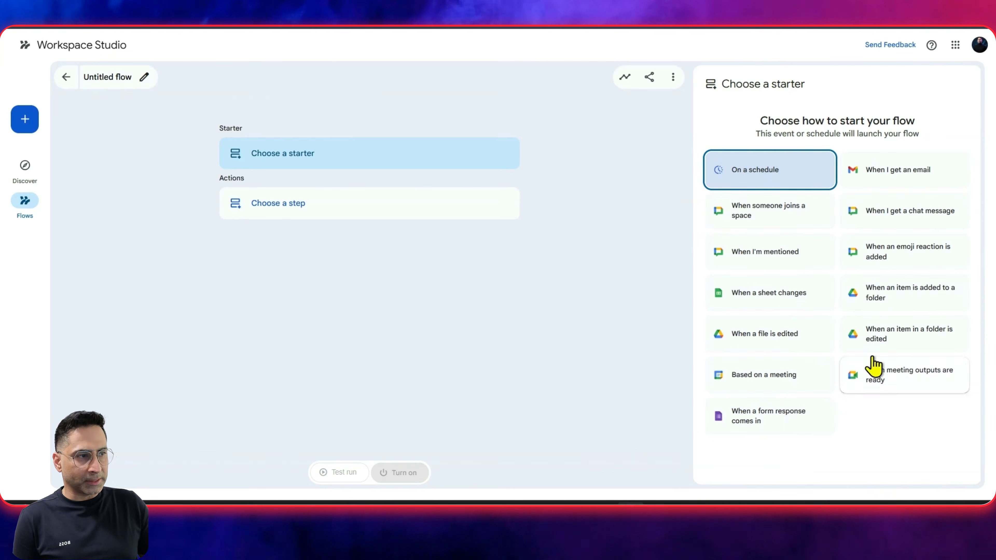
left_click(324, 221)
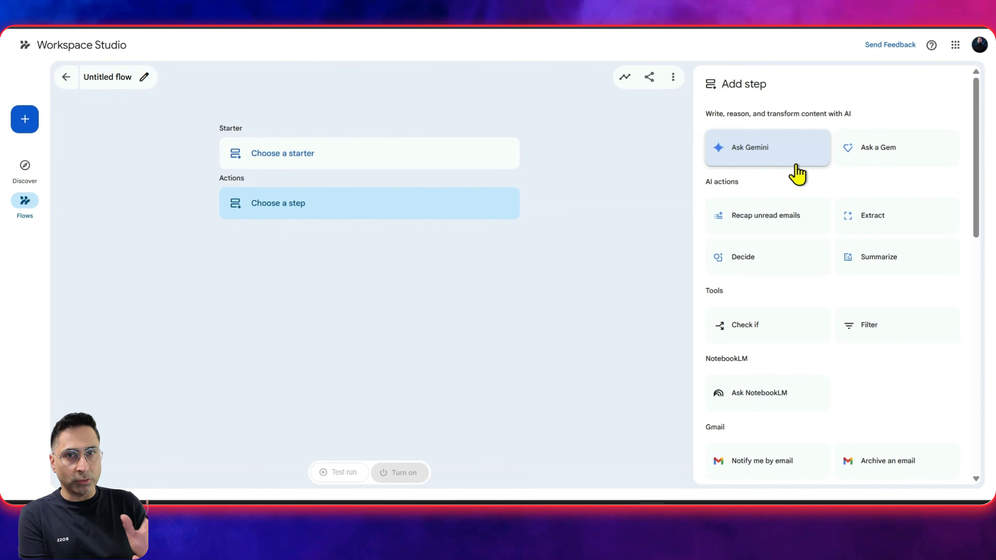
scroll(797, 204, "down", 3)
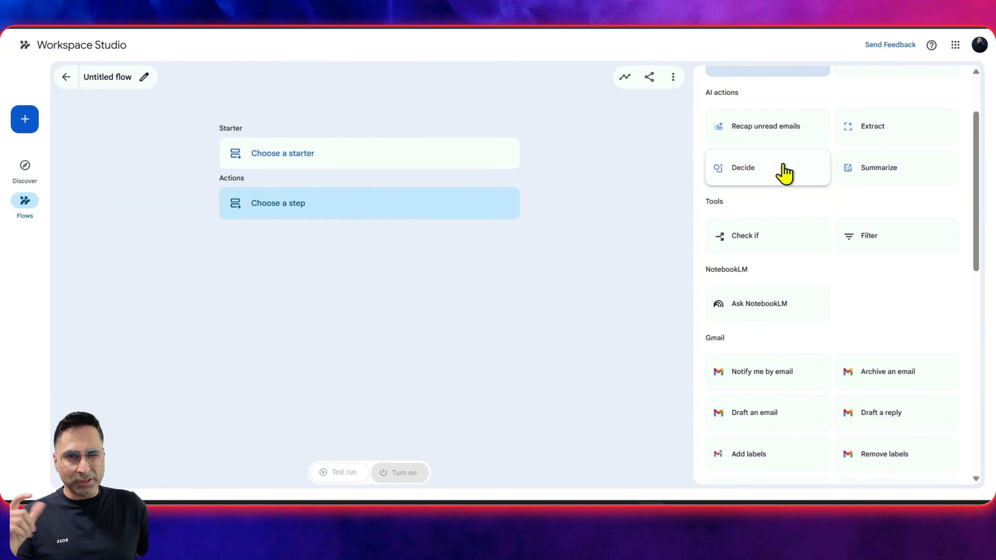
scroll(792, 200, "down", 3)
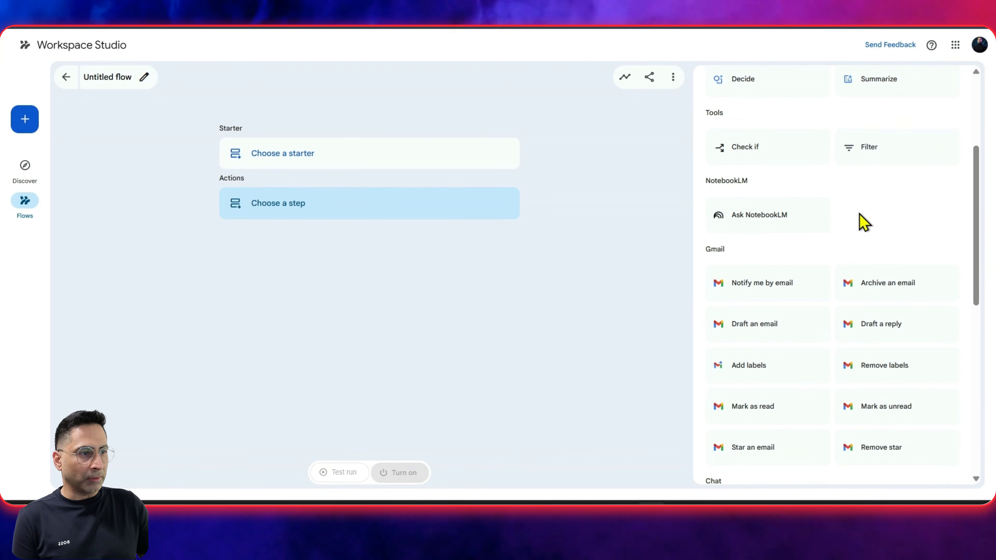
scroll(746, 200, "down", 2)
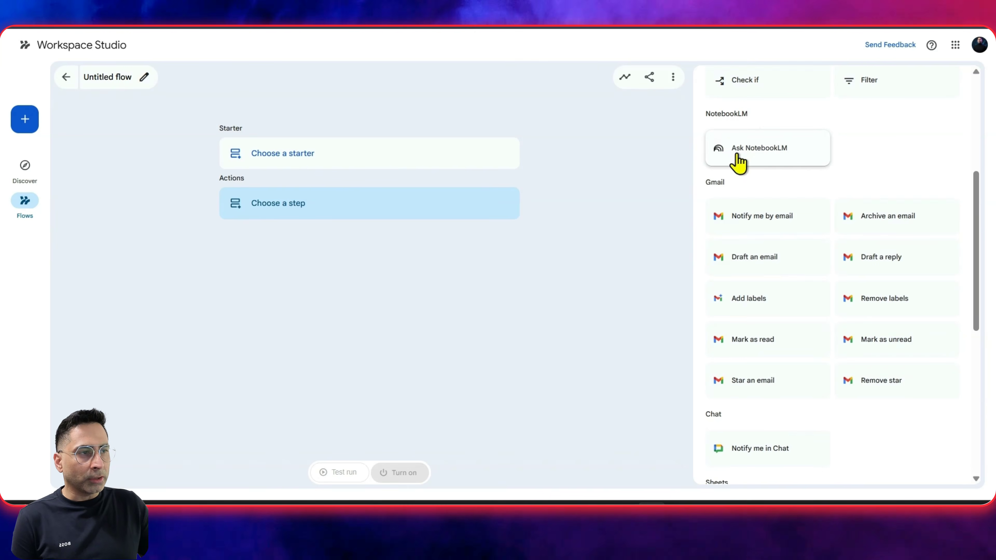
scroll(875, 179, "up", 1)
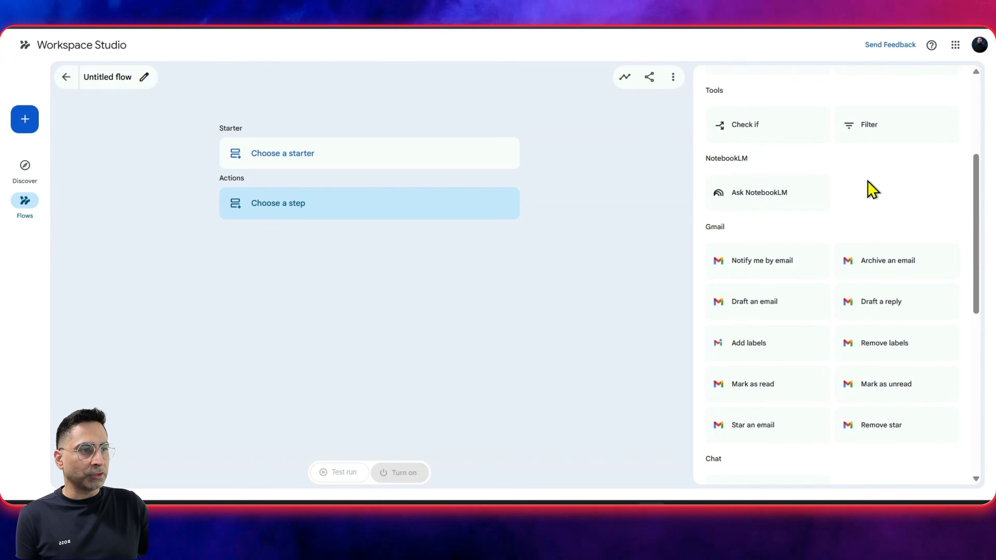
key("ctrl+plus")
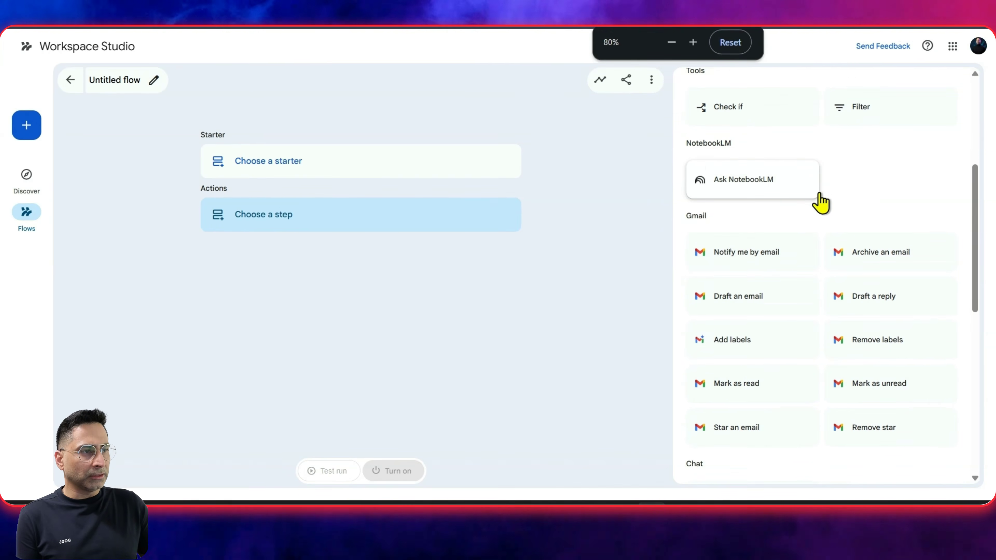
scroll(666, 241, "down", 7)
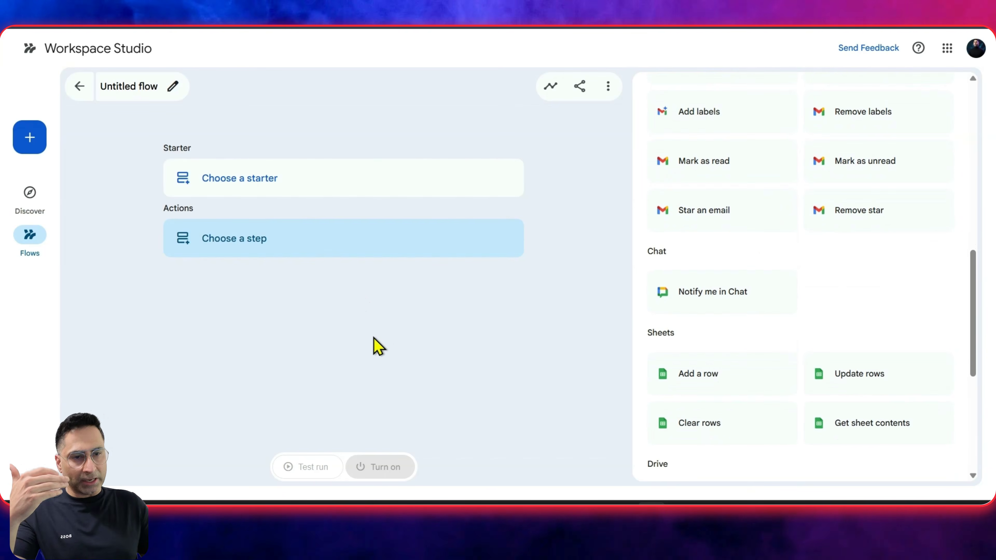
scroll(733, 320, "down", 5)
scroll(733, 322, "down", 1)
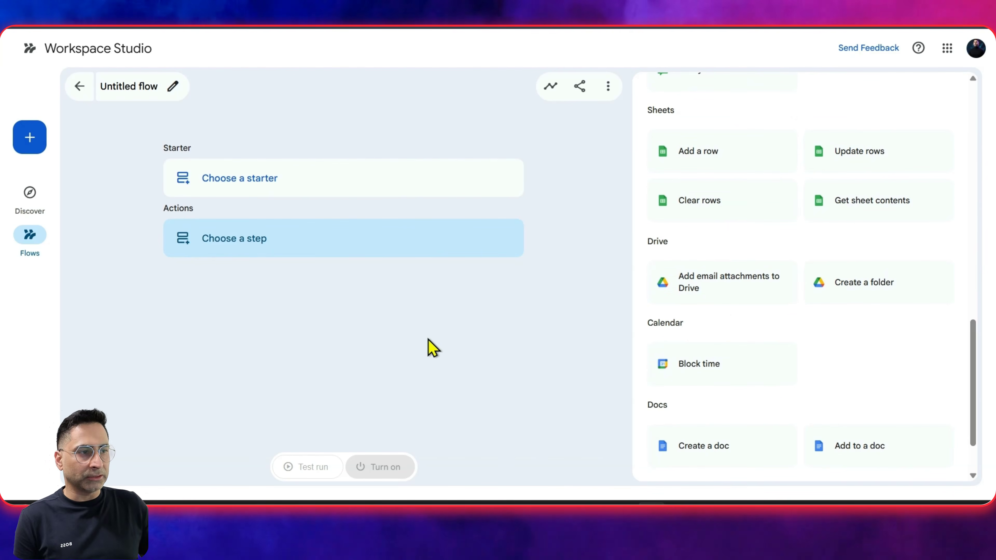
scroll(755, 231, "up", 18)
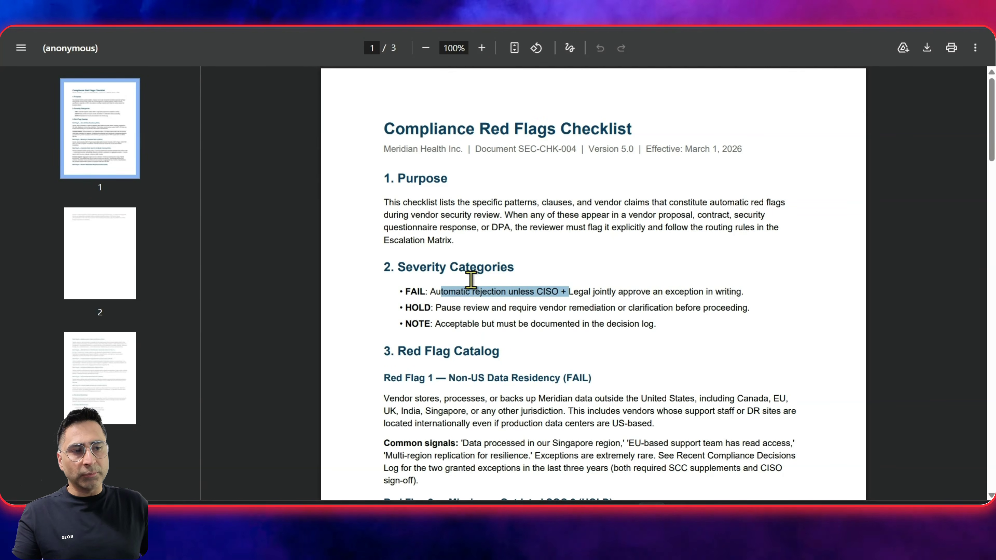
Examine the Compliance Red Flags Checklist and Data Processing Agreement Standards PDFs, and open the Meridian Health Third-Party Risk and Compliance Framework notebook in NotebookLM.
scroll(472, 282, "down", 2)
scroll(471, 280, "up", 2)
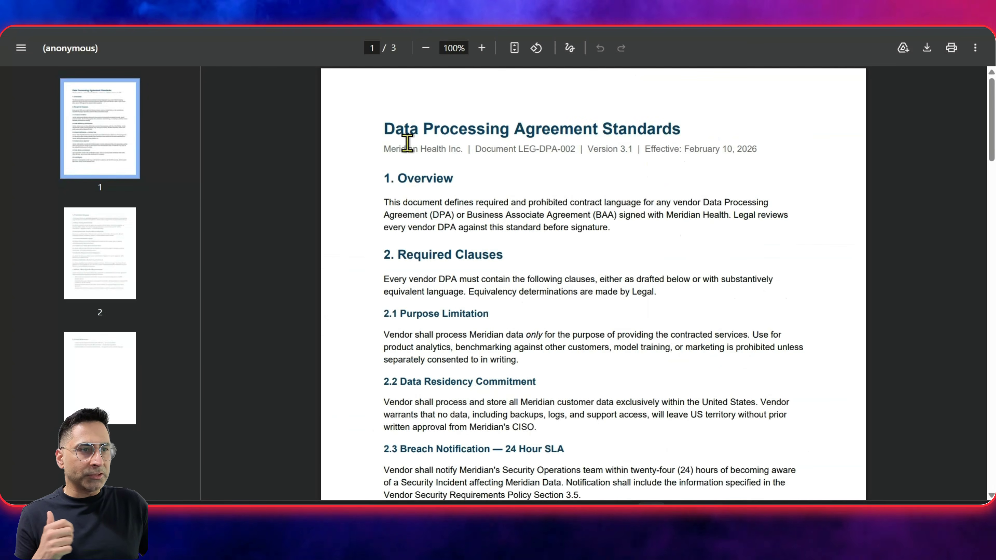
left_click_drag(406, 146, 560, 135)
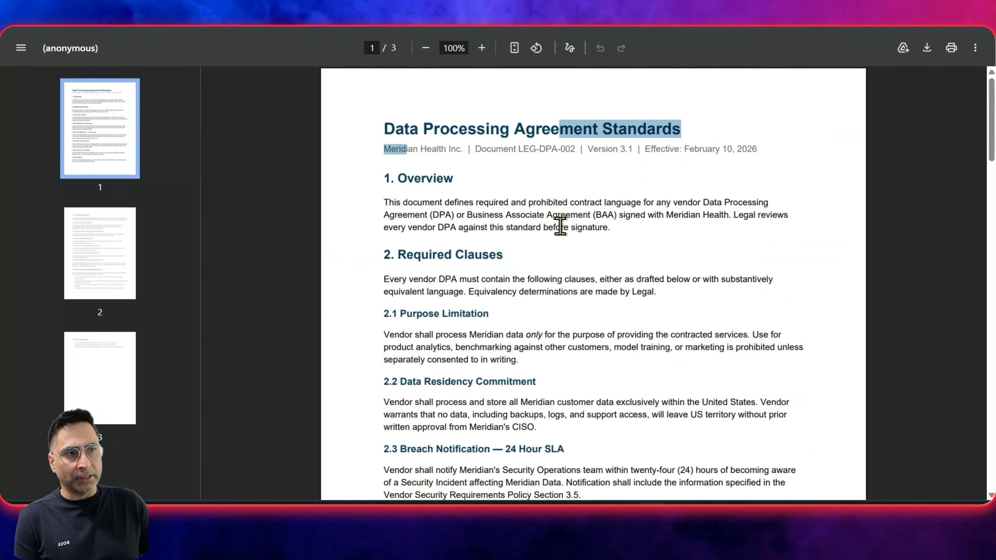
scroll(561, 227, "down", 8)
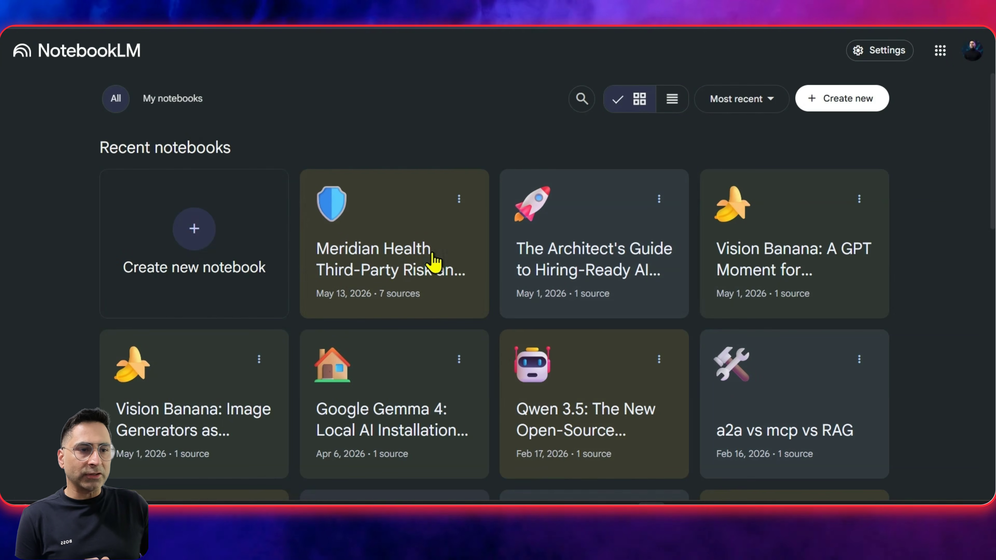
left_click(444, 262)
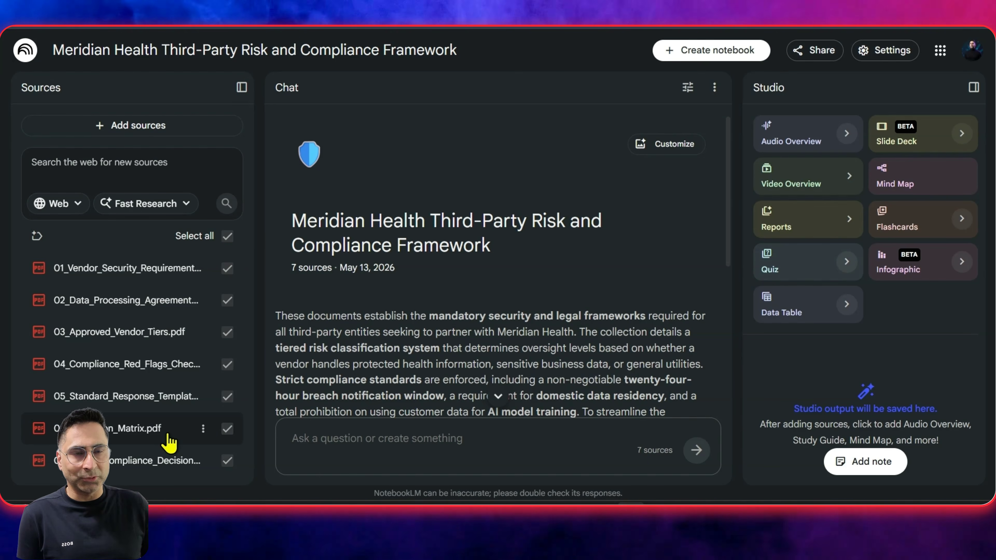
Switch to Workspace Studio and open the existing SuryaDemos-NotebookLM flow in place of the untitled one.
left_click(133, 48)
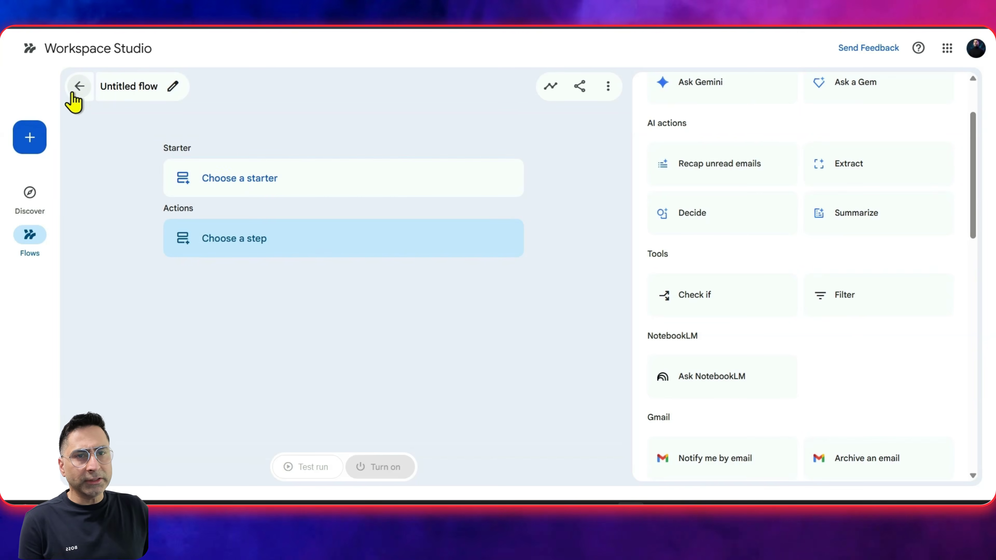
left_click(78, 86)
left_click(377, 172)
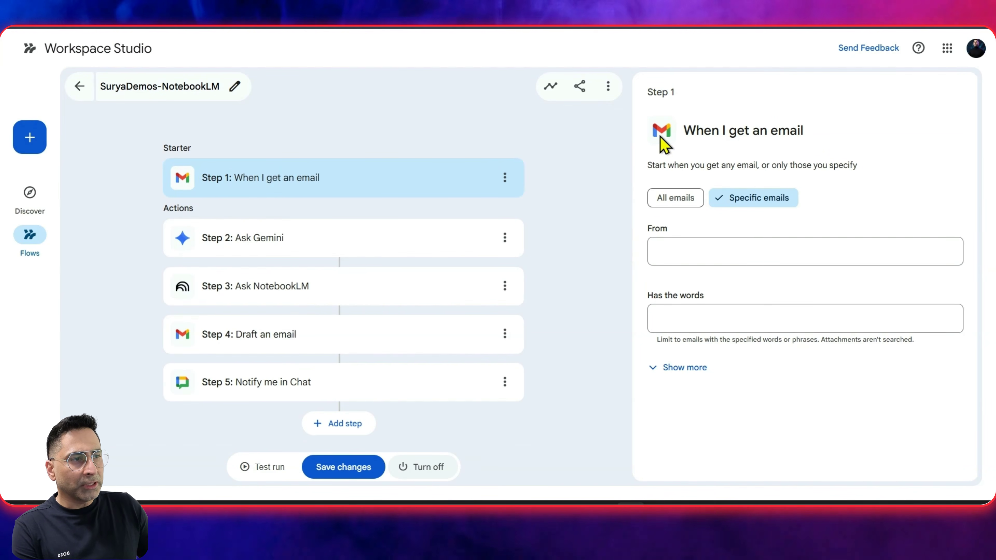
Expand the email starter's additional filters and examine the keywords in its subject condition.
left_click(684, 367)
scroll(690, 204, "down", 5)
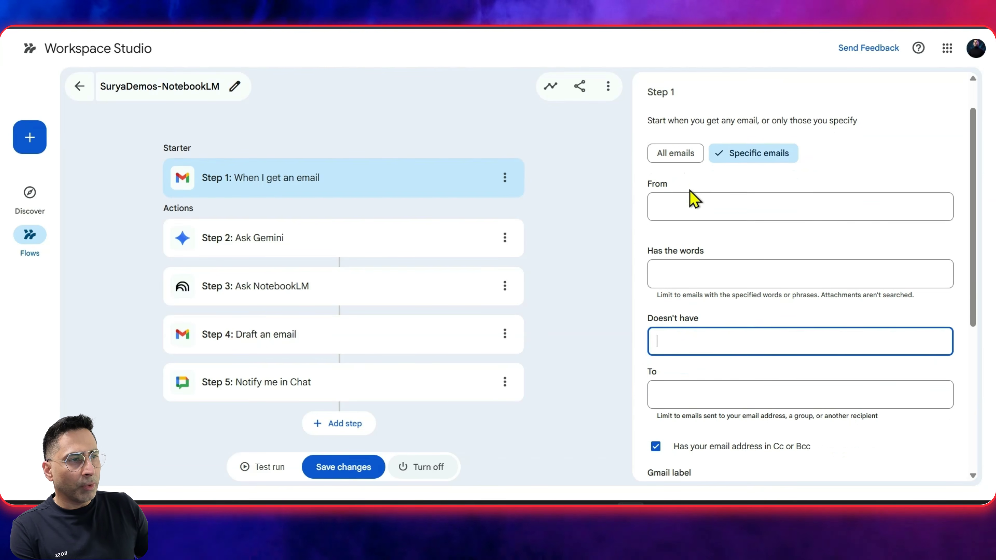
scroll(708, 235, "down", 3)
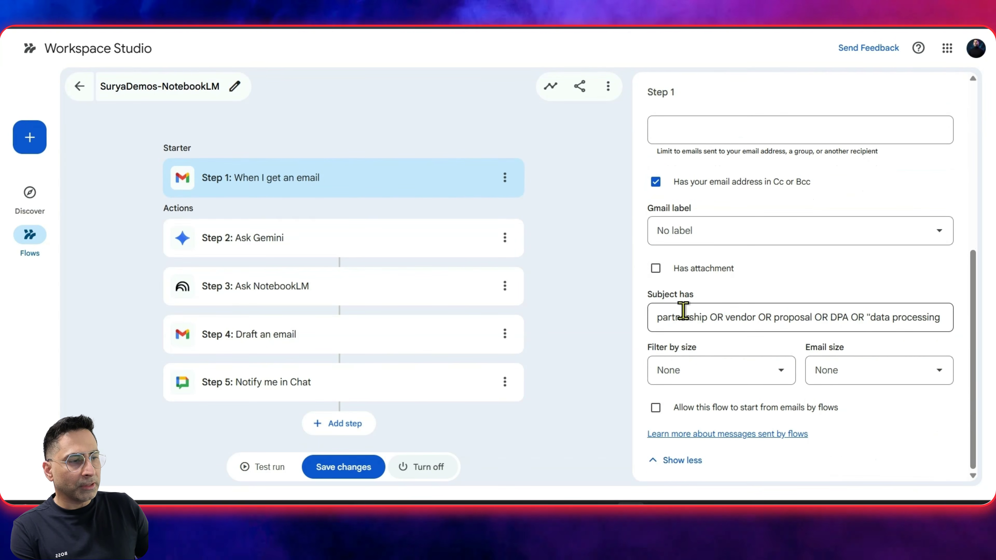
left_click_drag(776, 326, 960, 334)
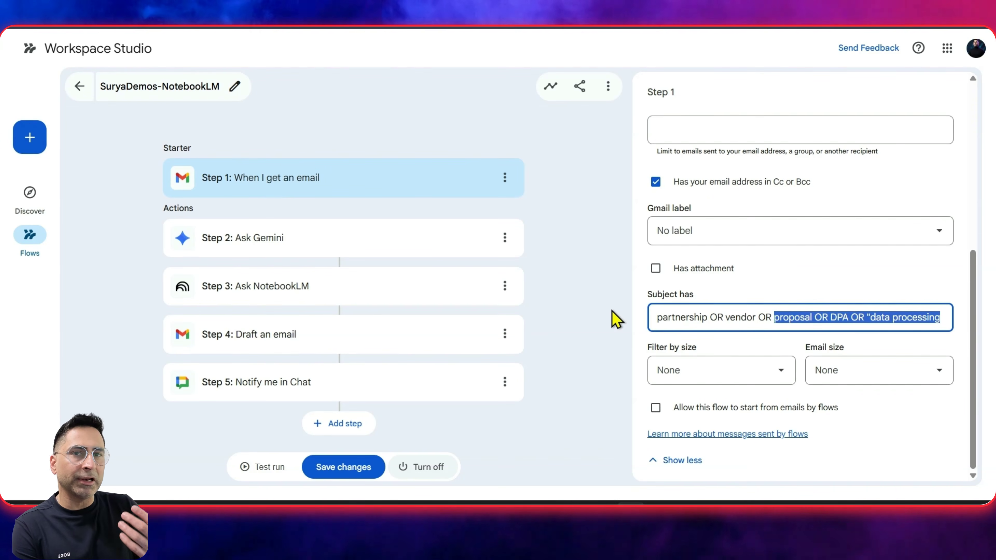
Open the Ask Gemini step and examine its fact-extraction prompt, email body variable and allowed sources.
left_click(313, 252)
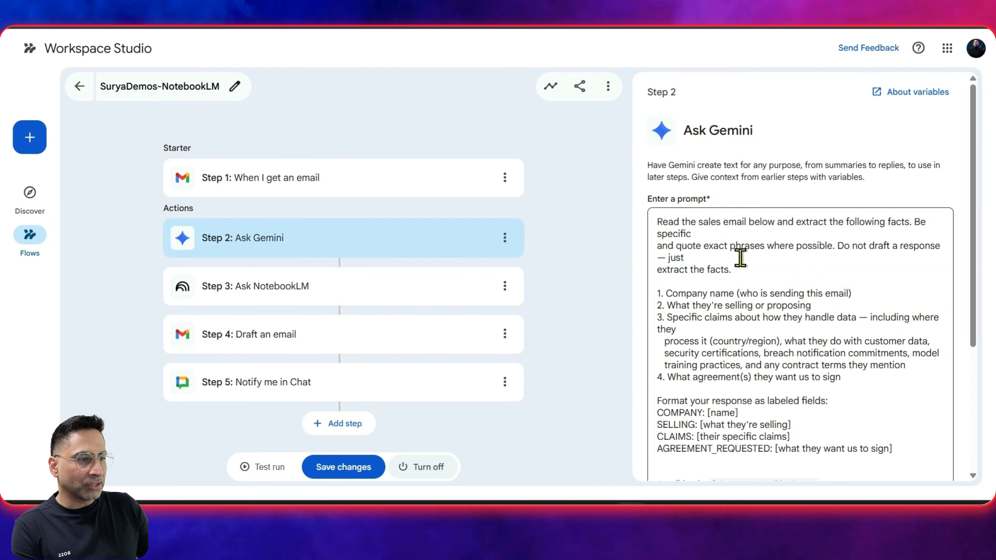
scroll(741, 254, "down", 1)
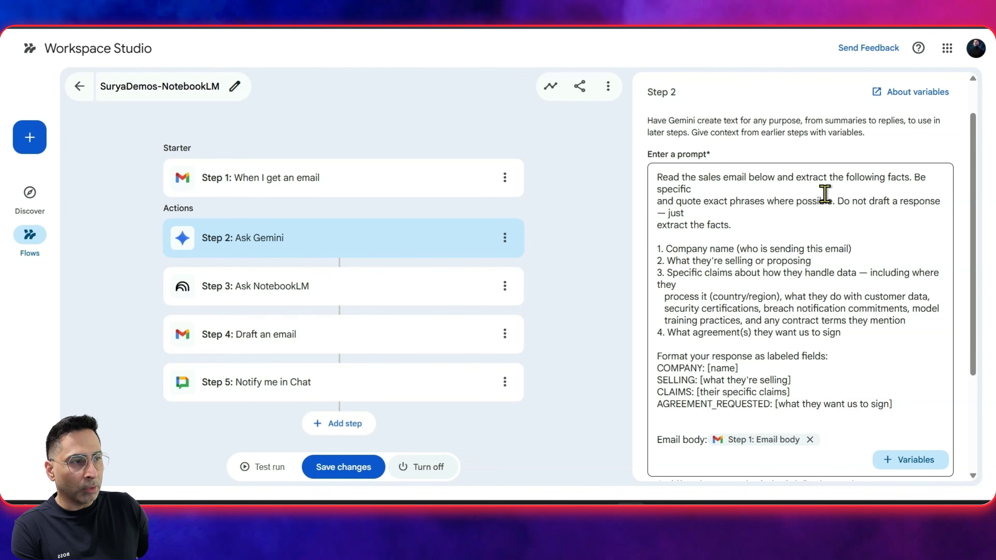
scroll(810, 204, "down", 2)
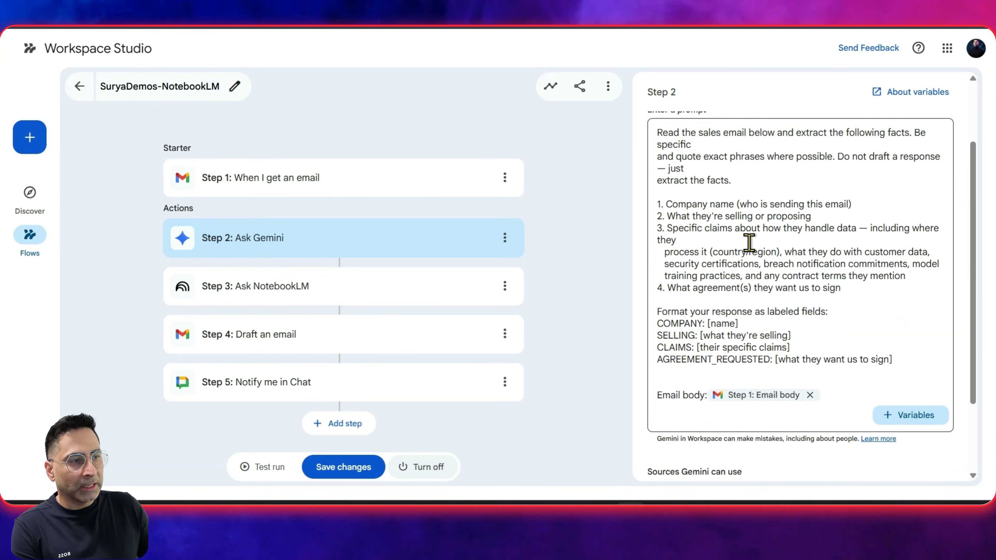
scroll(722, 228, "down", 1)
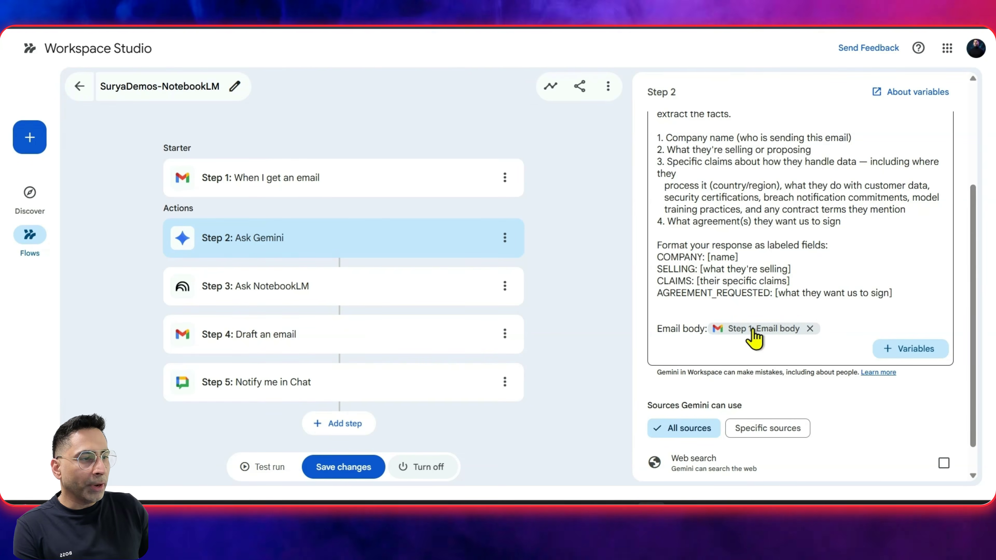
scroll(870, 291, "down", 1)
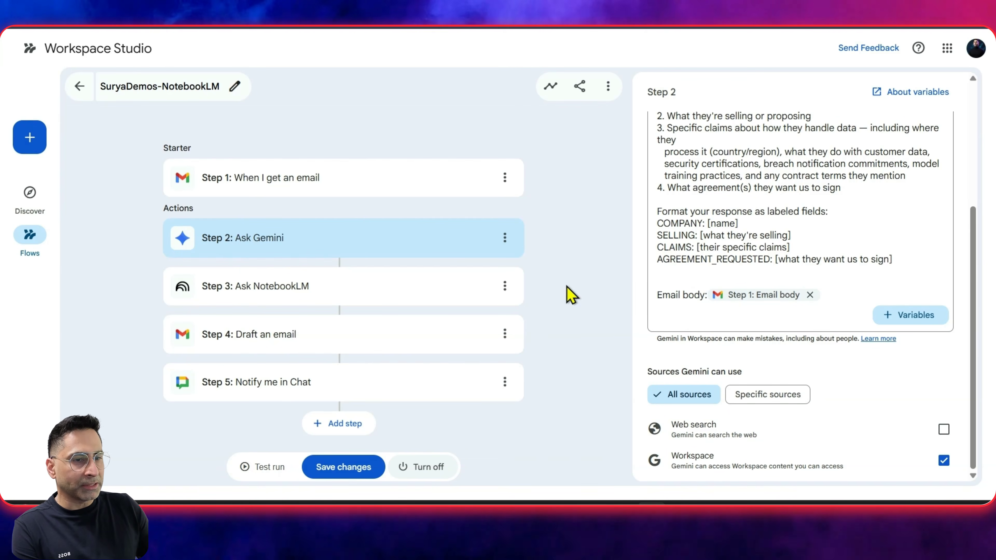
Select the Meridian Health Third-Party Risk and Compliance Framework notebook for the Ask NotebookLM step.
left_click(327, 286)
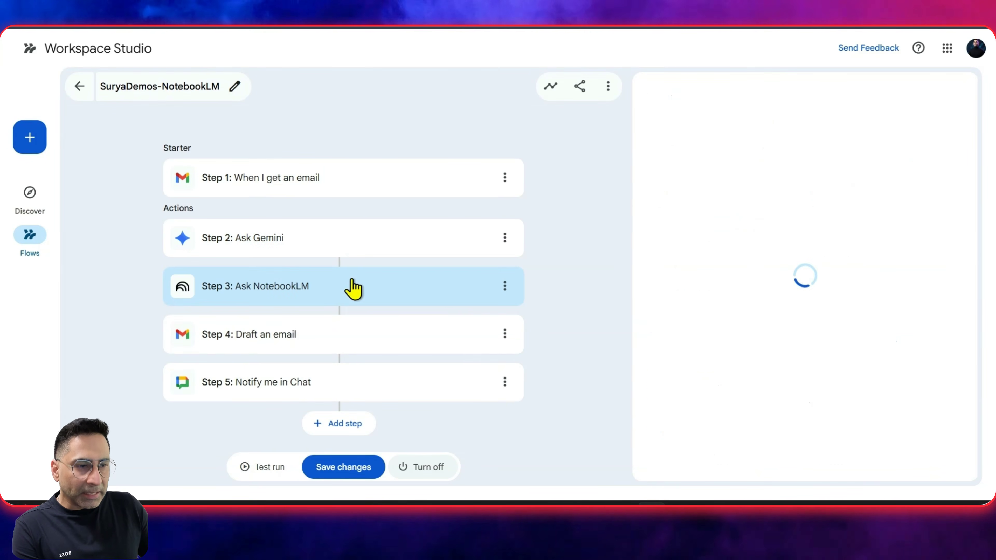
left_click(726, 212)
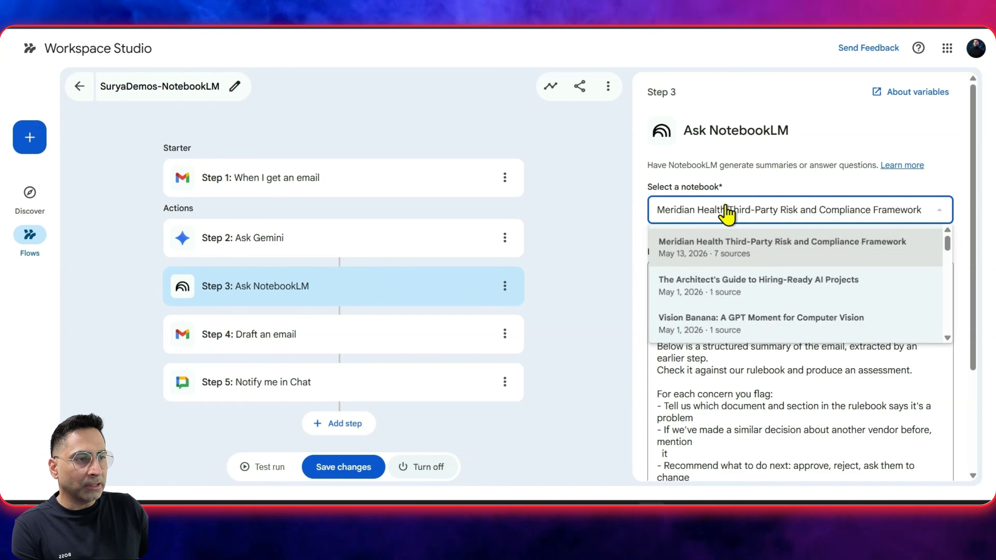
left_click(730, 248)
Examine the Ask NotebookLM prompt's review instructions, escalation instruction and available variables.
scroll(647, 222, "down", 3)
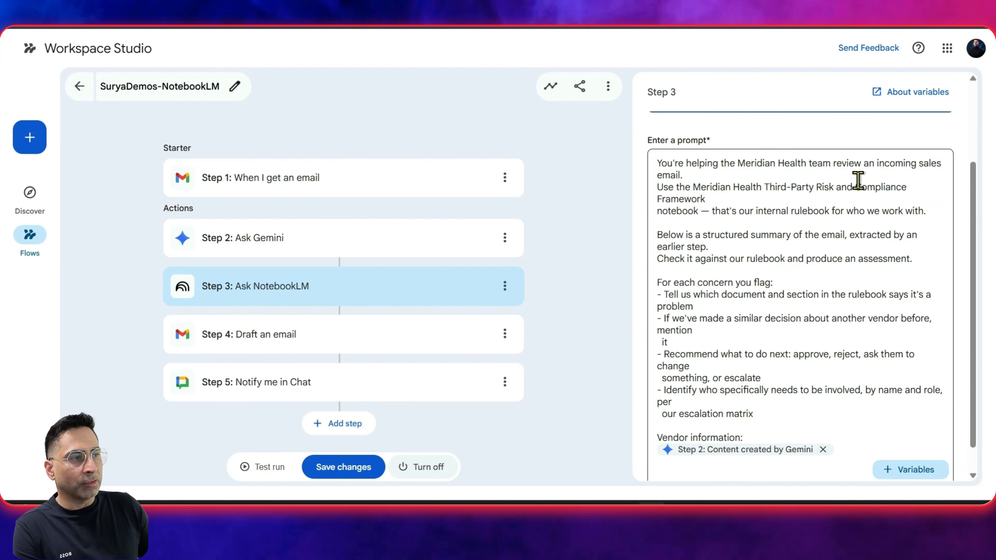
scroll(745, 261, "down", 1)
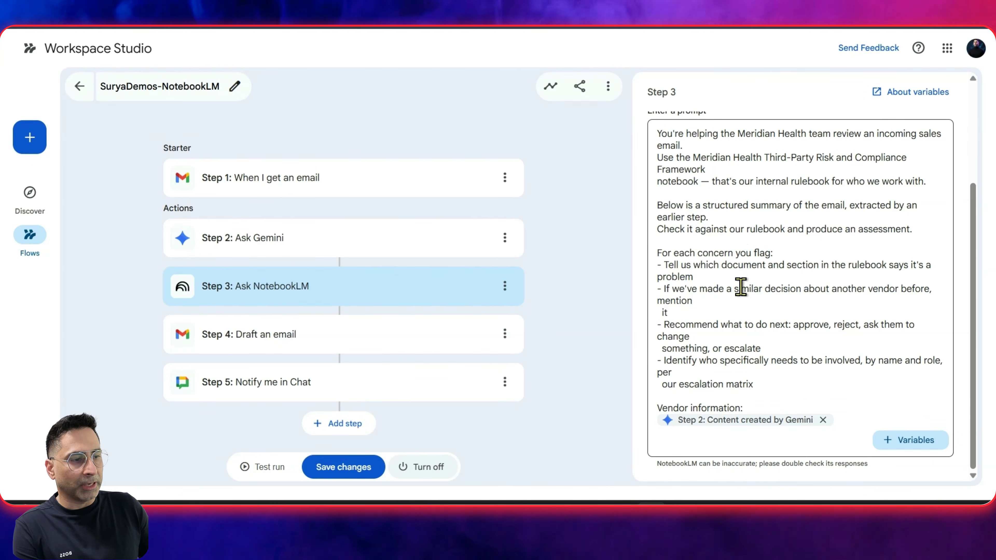
left_click_drag(658, 264, 728, 297)
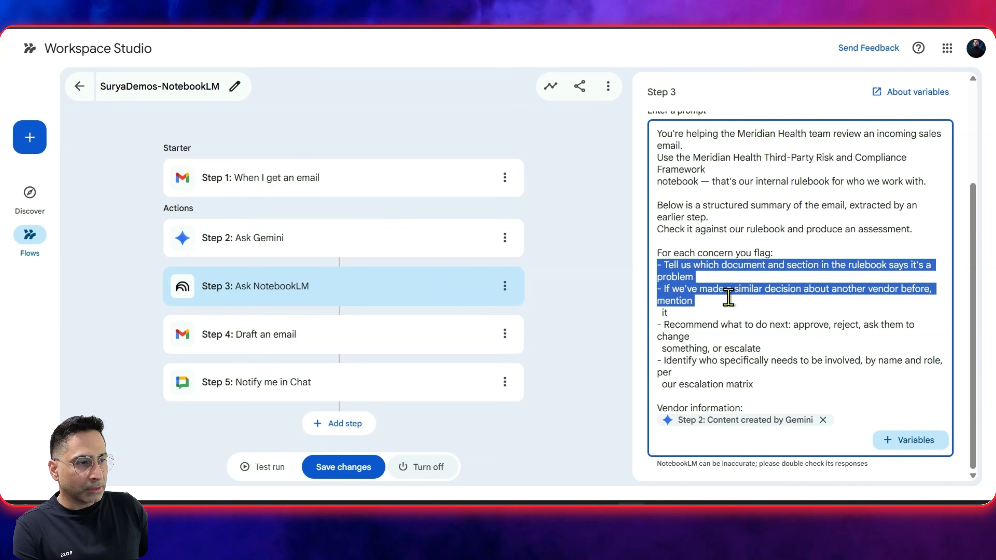
left_click(694, 325)
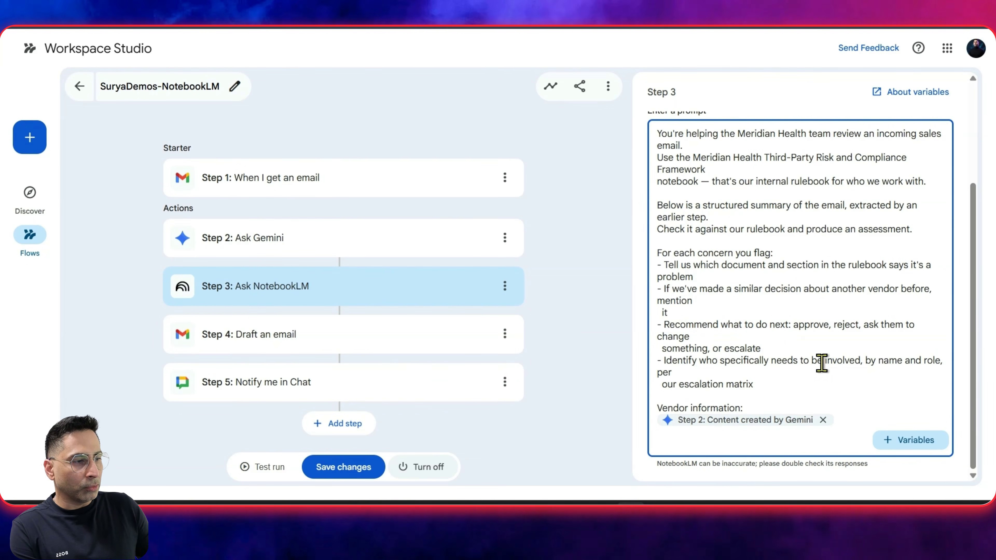
left_click_drag(771, 387, 652, 363)
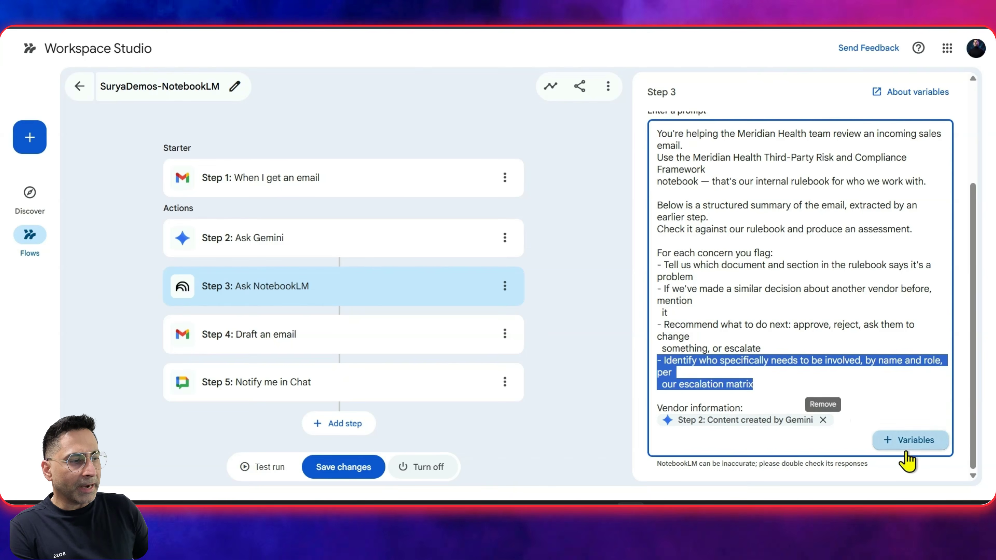
left_click(906, 442)
left_click(797, 346)
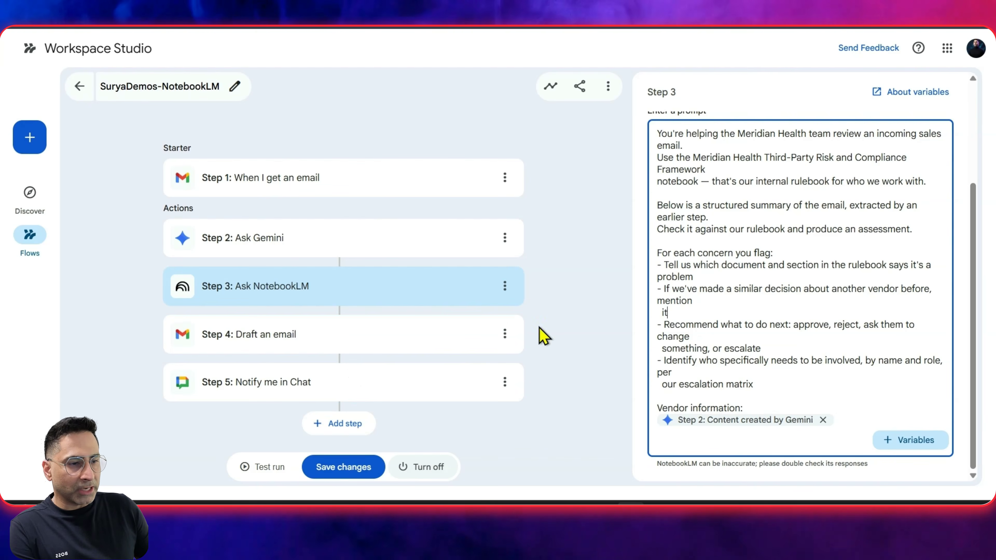
Remove the Draft an email step from the flow.
left_click(505, 334)
left_click(482, 422)
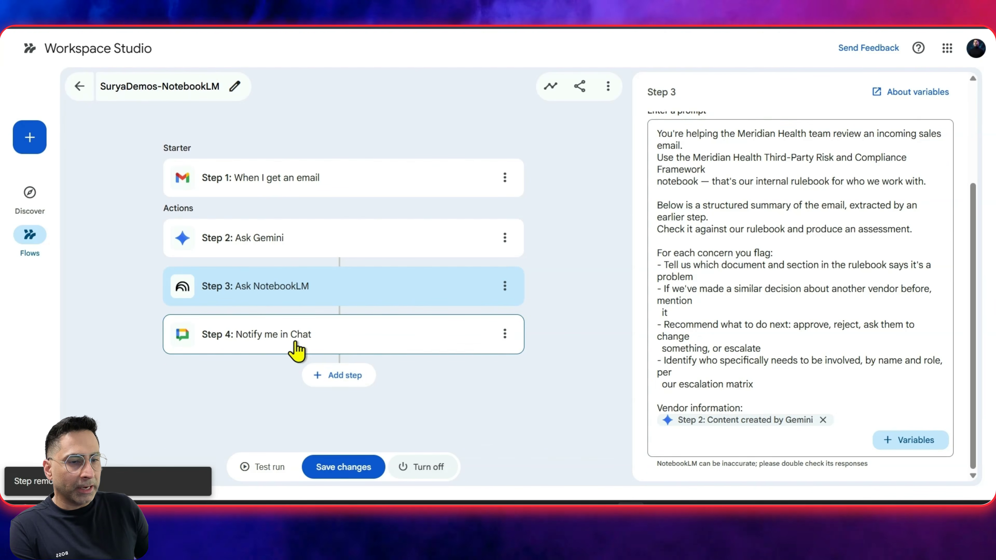
Examine the Notify me in Chat step's message heading, step variables and formatting instructions, and save the flow's changes.
left_click(295, 344)
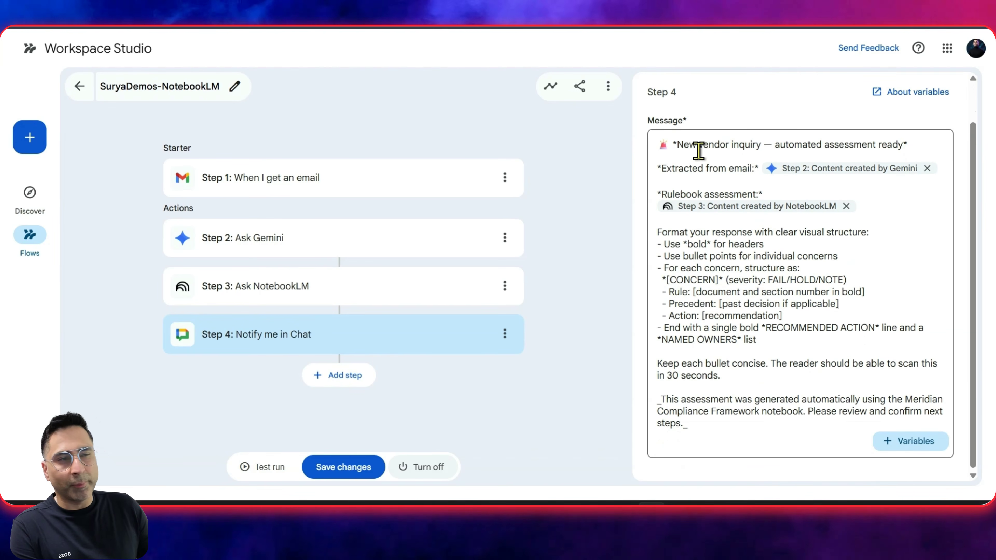
left_click_drag(660, 144, 903, 144)
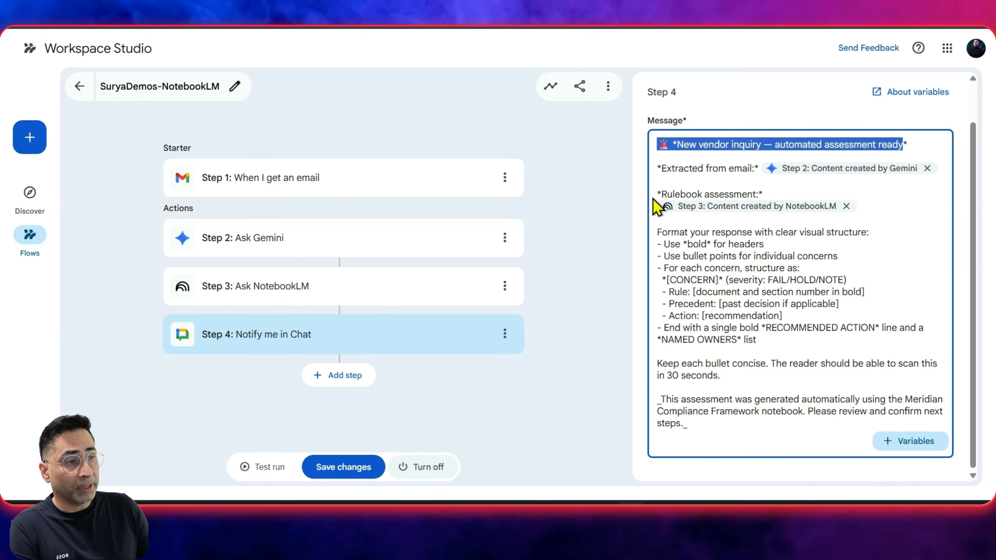
mouse_move(811, 177)
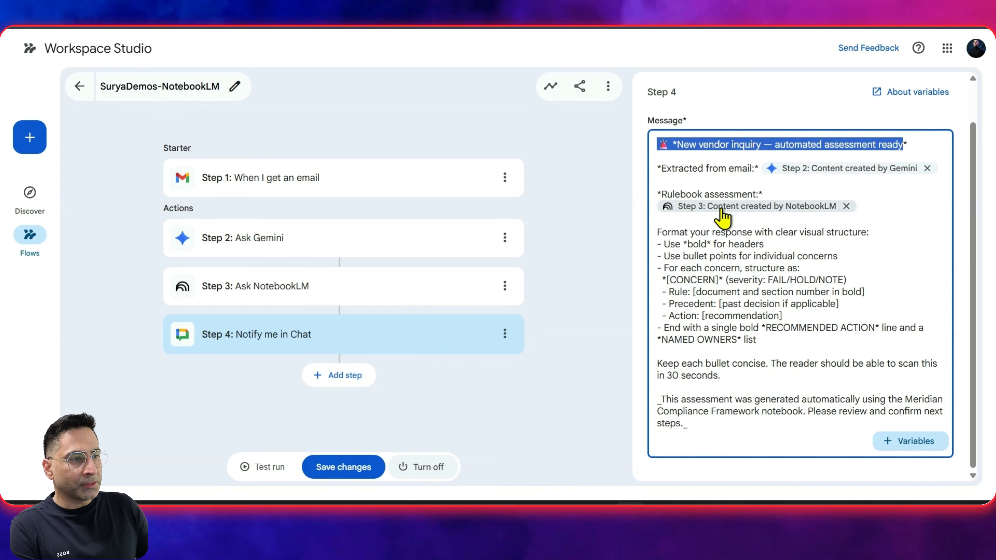
left_click_drag(659, 232, 686, 270)
left_click(364, 465)
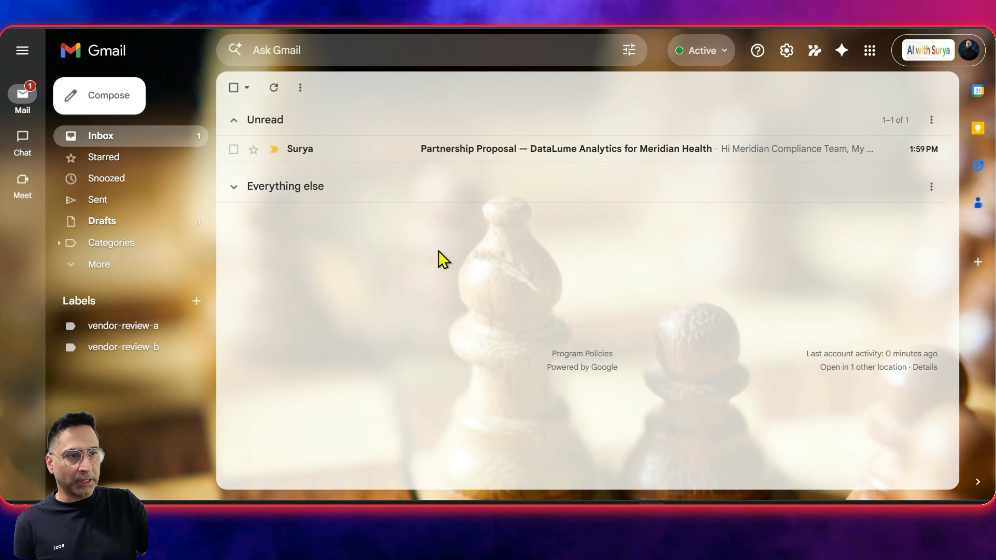
In Gmail, open the DataLume Analytics partnership proposal and read its data processing, service improvement, breach notification and DPA sections.
left_click(400, 157)
scroll(388, 205, "down", 2)
scroll(392, 236, "up", 2)
scroll(403, 260, "down", 2)
scroll(403, 261, "down", 1)
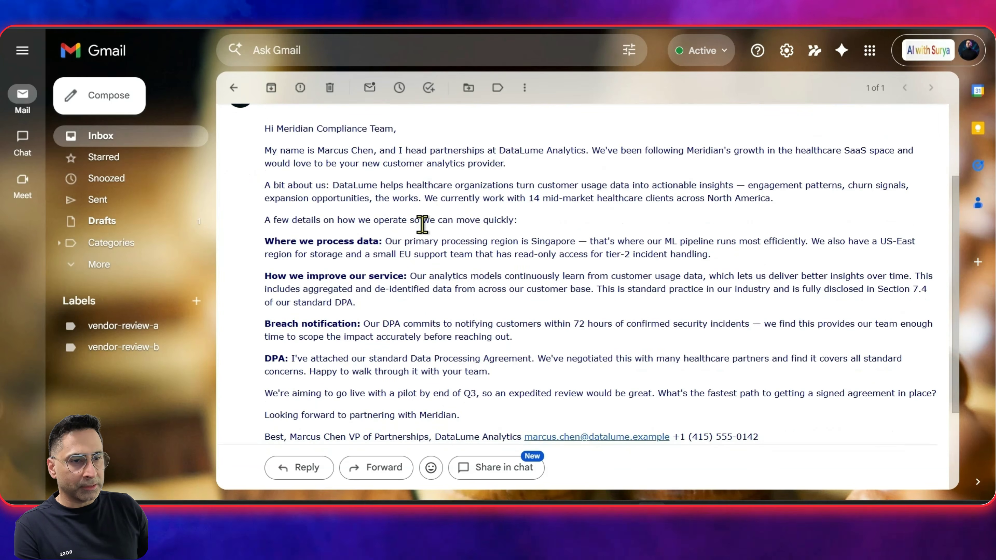
scroll(412, 225, "down", 1)
left_click_drag(267, 203, 345, 203)
left_click_drag(299, 238, 362, 238)
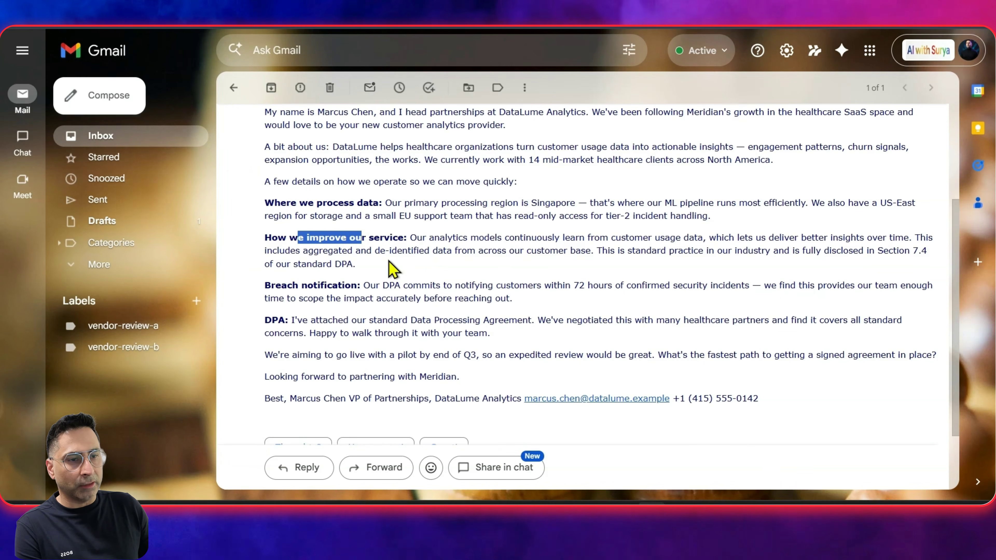
left_click_drag(306, 284, 337, 286)
scroll(367, 310, "down", 1)
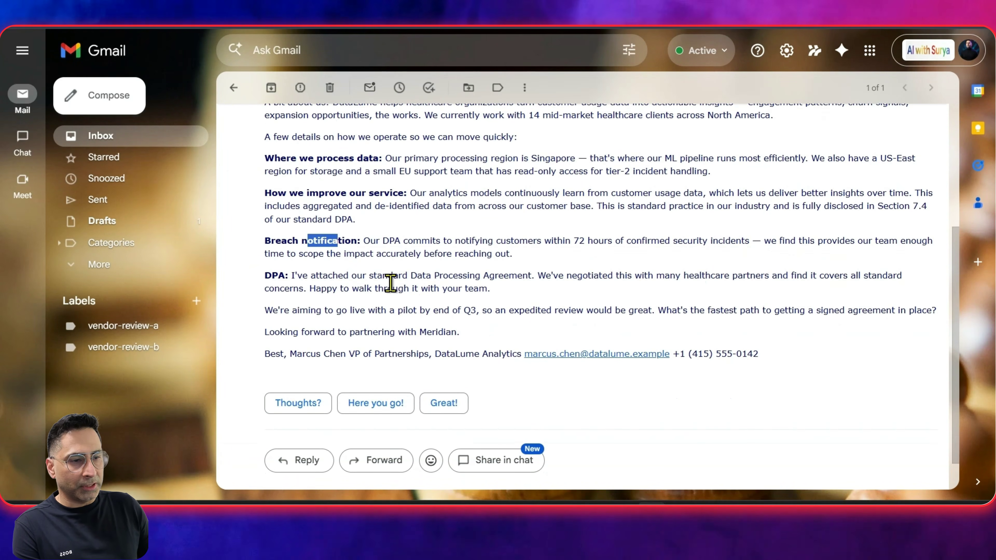
scroll(390, 282, "up", 2)
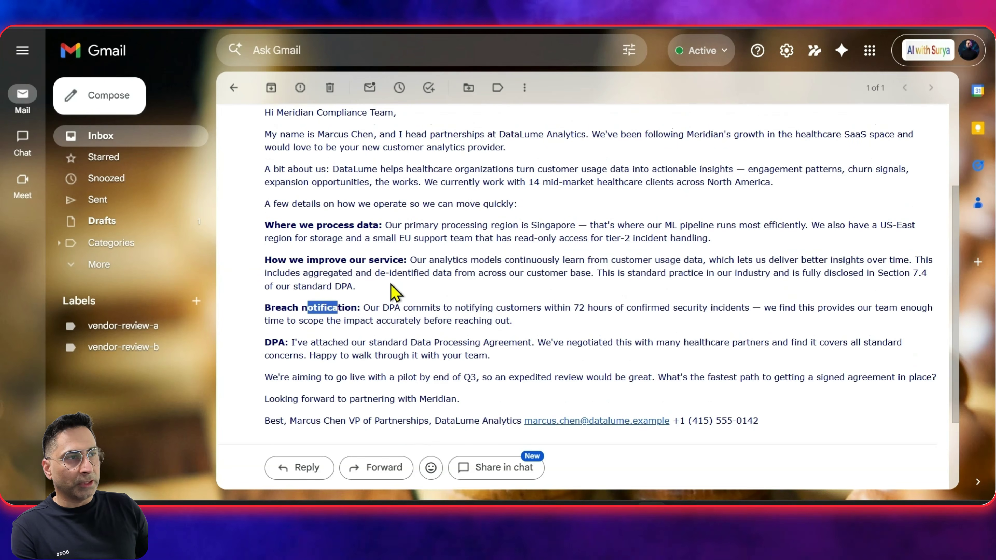
scroll(392, 290, "up", 4)
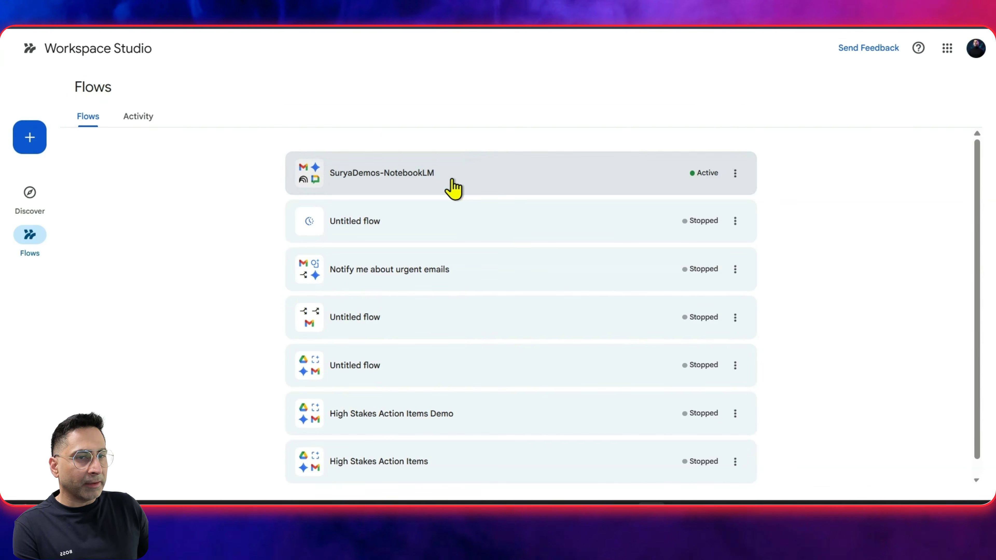
In Workspace Studio, open the SuryaDemos-NotebookLM flow and start a test run on the DataLume Analytics partnership proposal email.
left_click(452, 179)
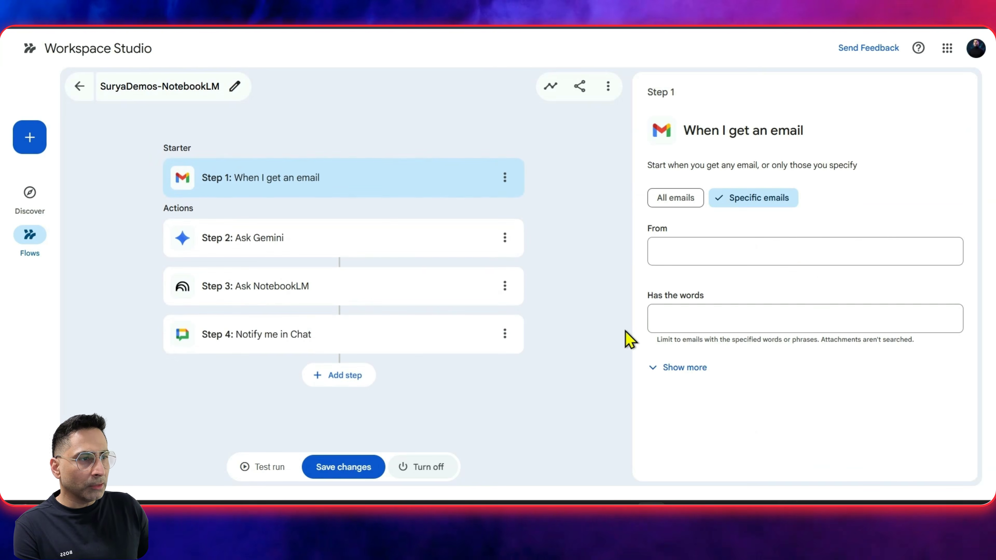
left_click(278, 473)
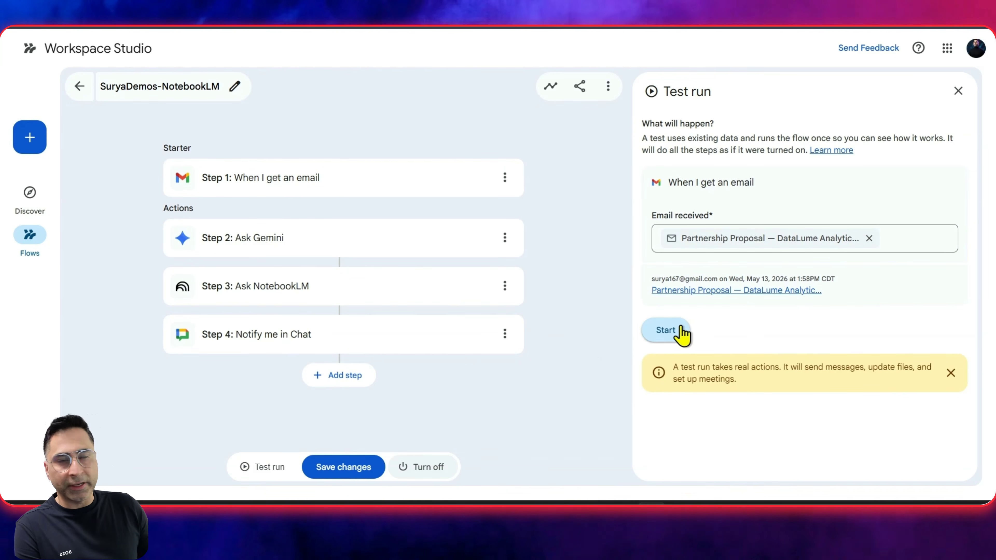
left_click(683, 334)
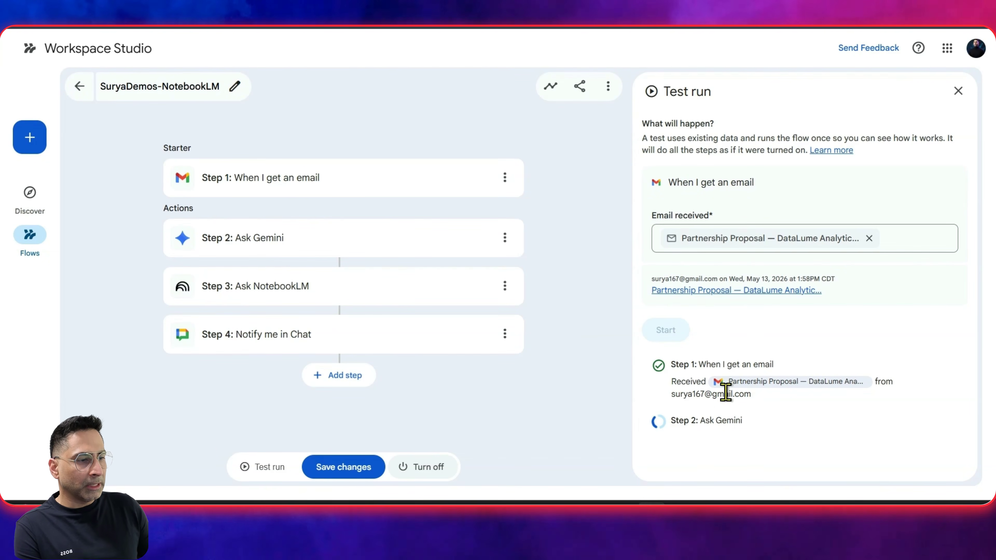
Check the starter step's settings and return to the test run to examine the company and claims extracted by Ask Gemini.
left_click(277, 245)
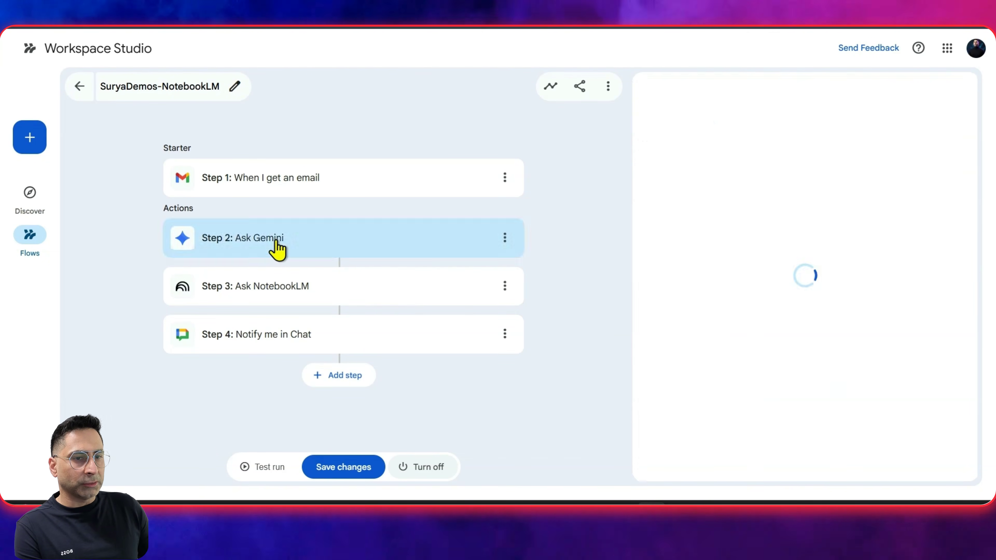
left_click(289, 191)
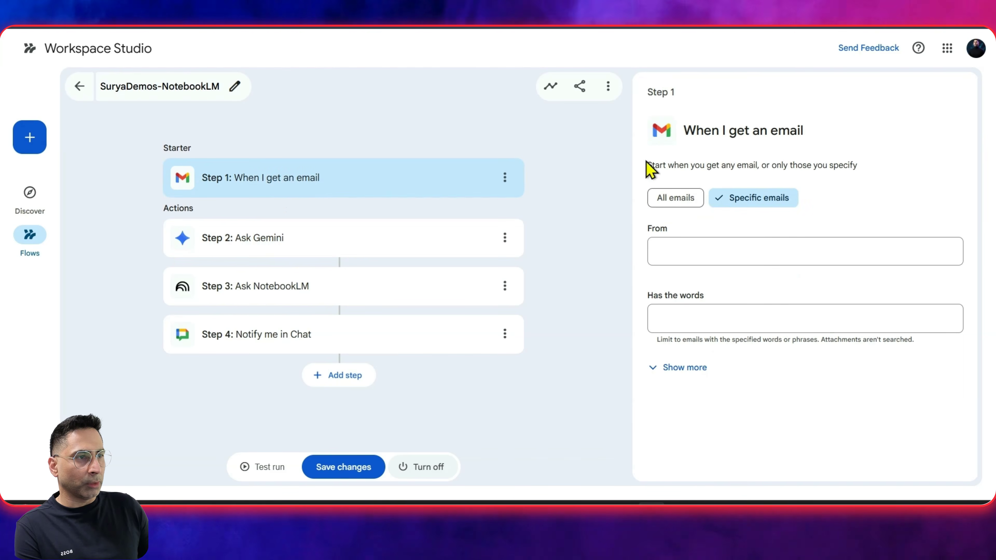
left_click(289, 459)
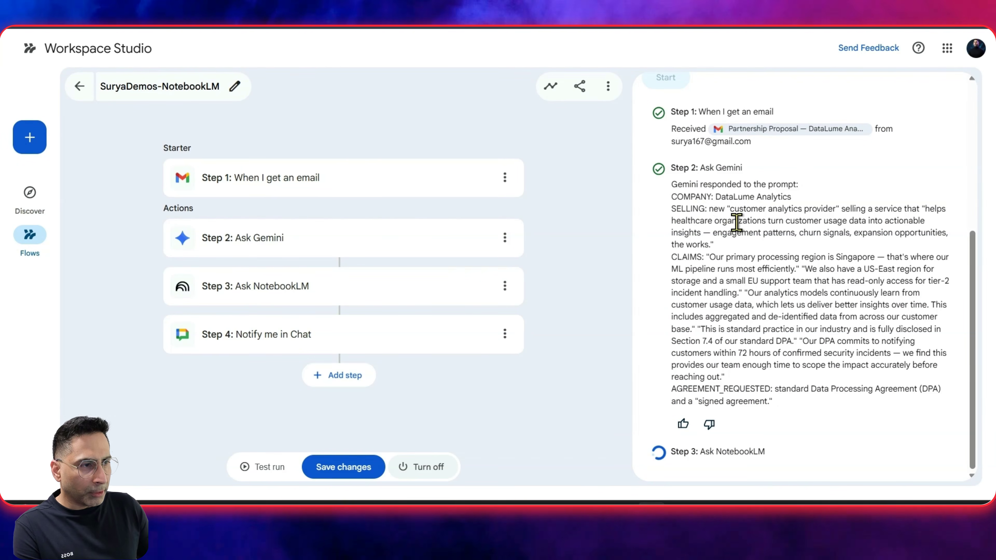
left_click_drag(715, 196, 782, 197)
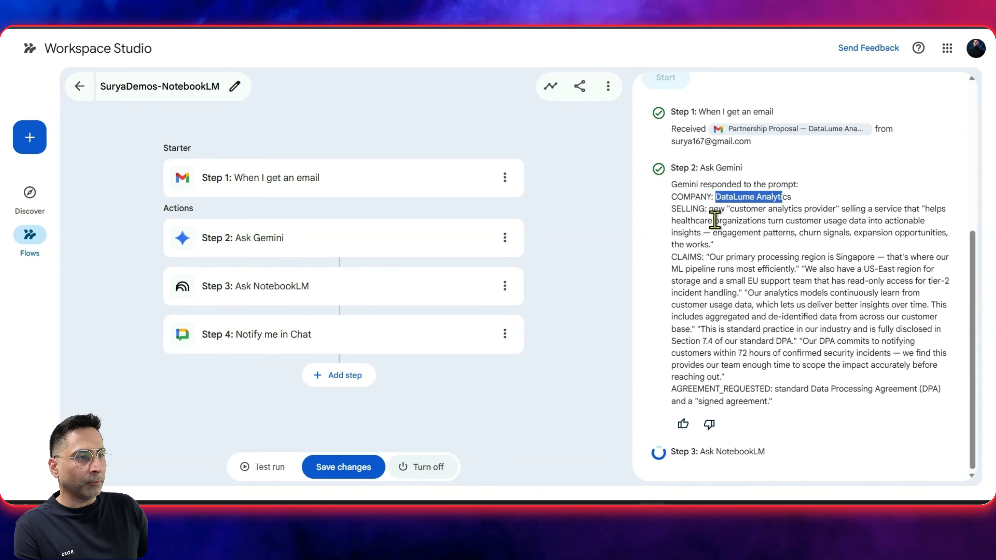
left_click_drag(711, 252, 743, 303)
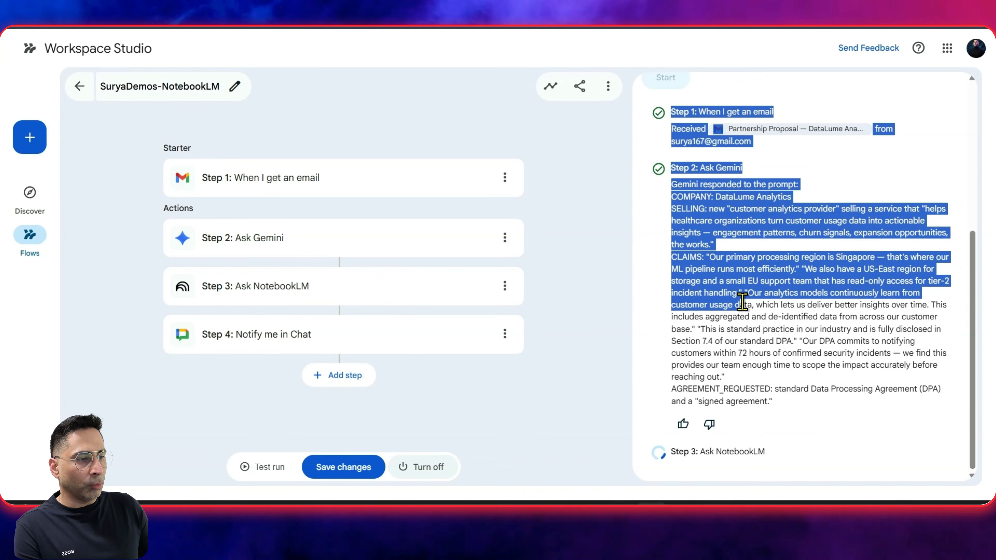
left_click(719, 320)
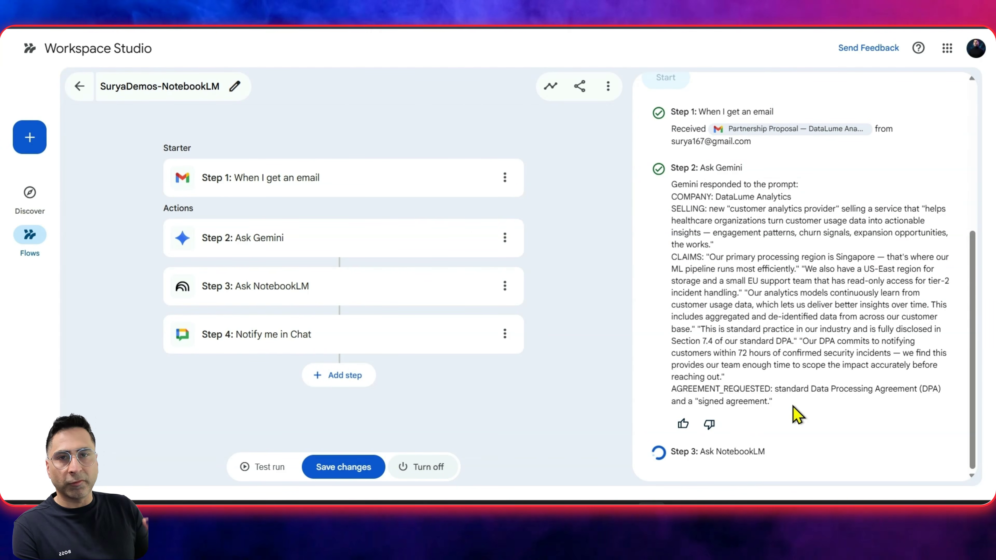
Examine the Ask NotebookLM result in the test run, from the tier assessment and compliance concerns to the recommended action and escalation.
scroll(798, 408, "up", 15)
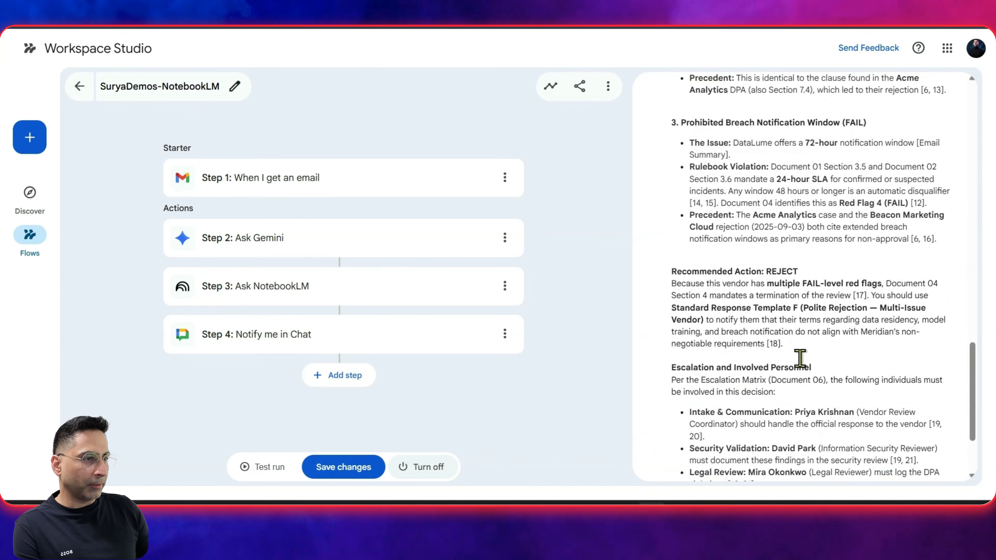
scroll(800, 359, "up", 15)
scroll(800, 365, "up", 2)
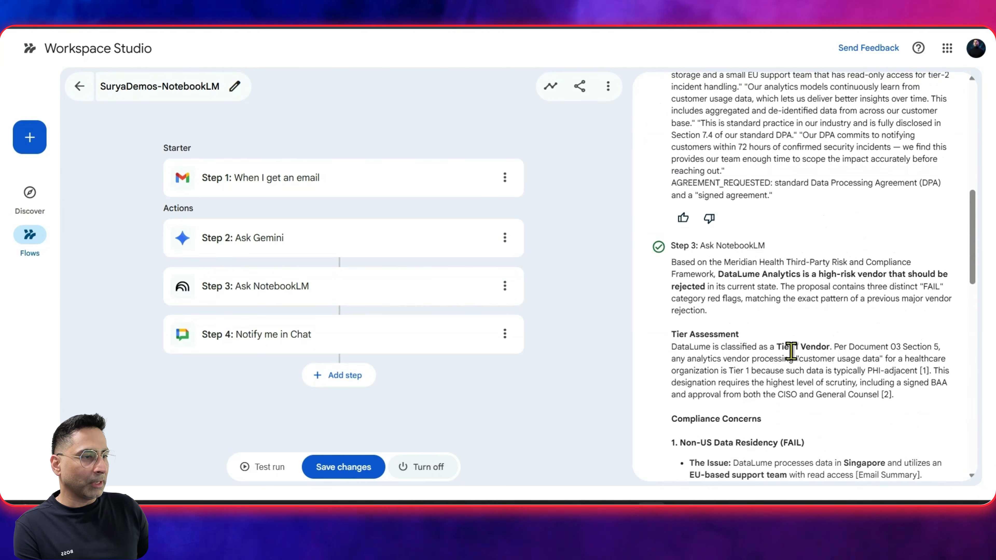
left_click_drag(748, 274, 771, 283)
left_click(770, 283)
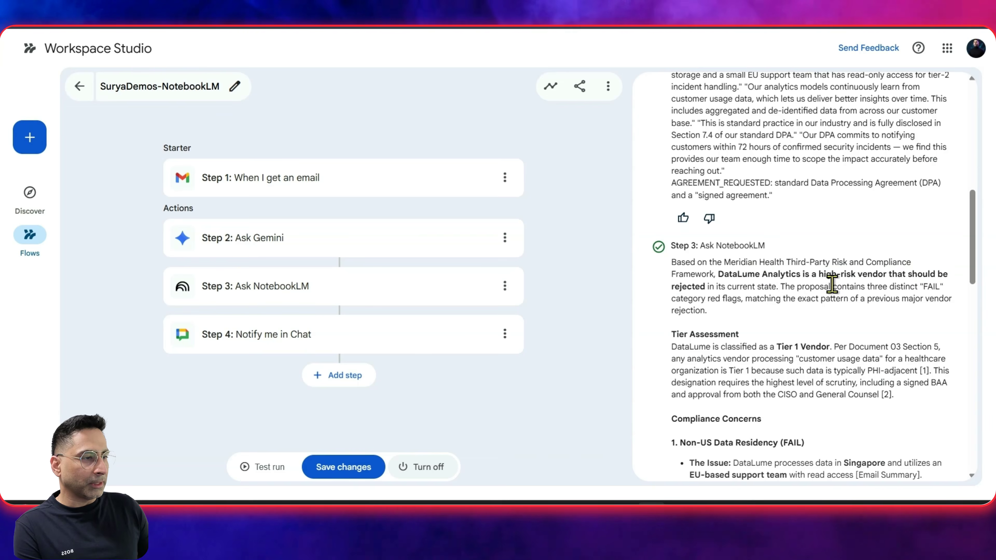
scroll(831, 272, "down", 1)
scroll(722, 259, "down", 4)
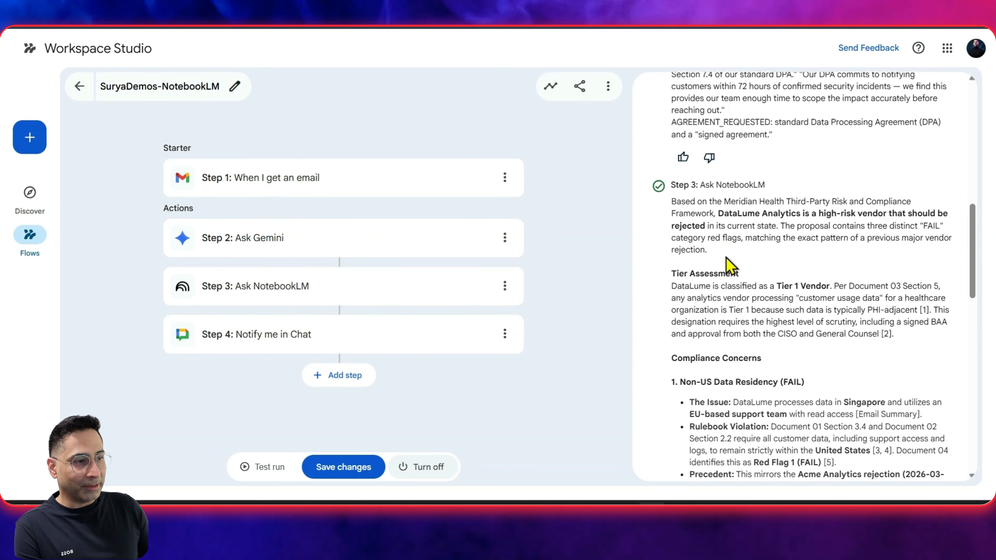
scroll(725, 228, "down", 5)
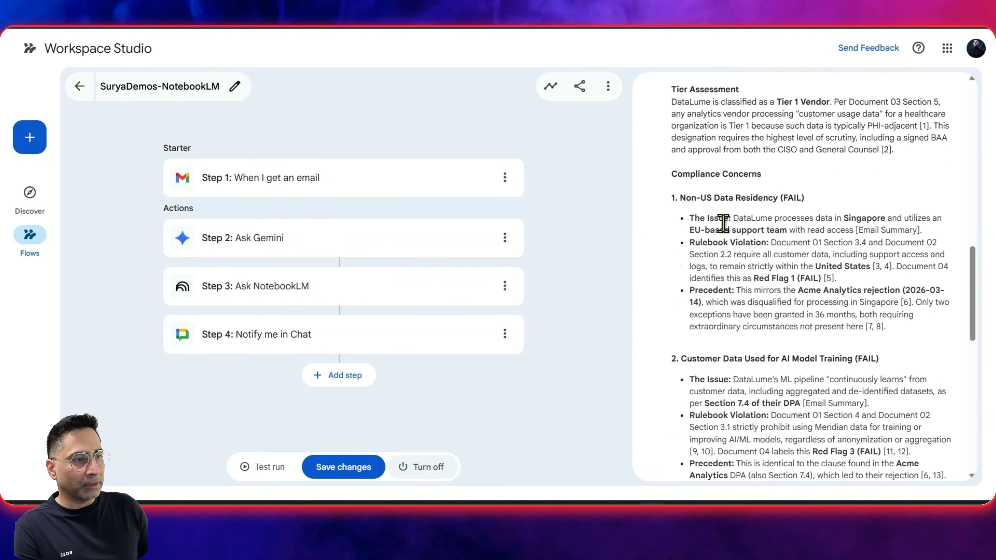
scroll(735, 251, "down", 10)
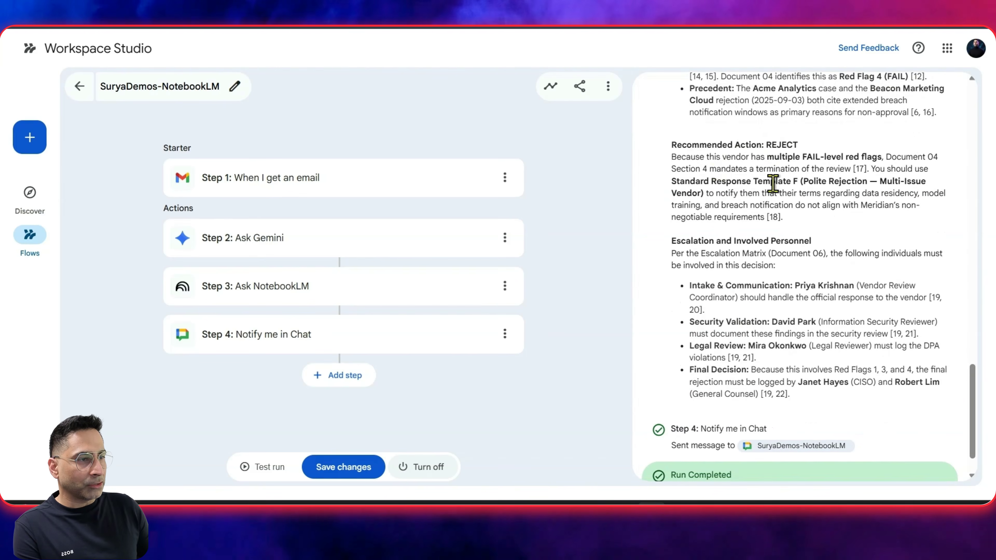
scroll(745, 235, "down", 2)
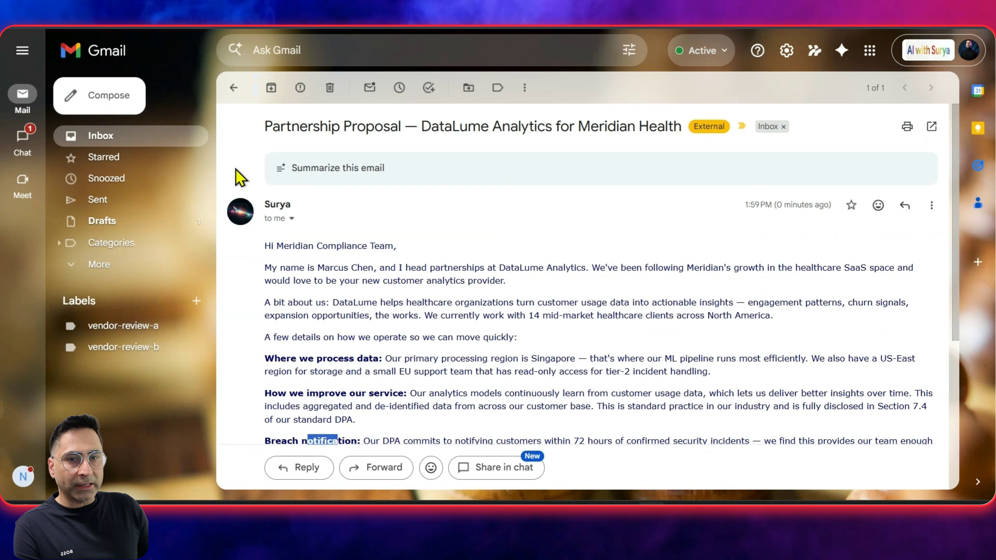
In Gmail's Chat, open the SuryaDemos-NotebookLM conversation and review the new vendor inquiry message's extracted facts, rulebook assessment and closing instructions.
mouse_move(24, 136)
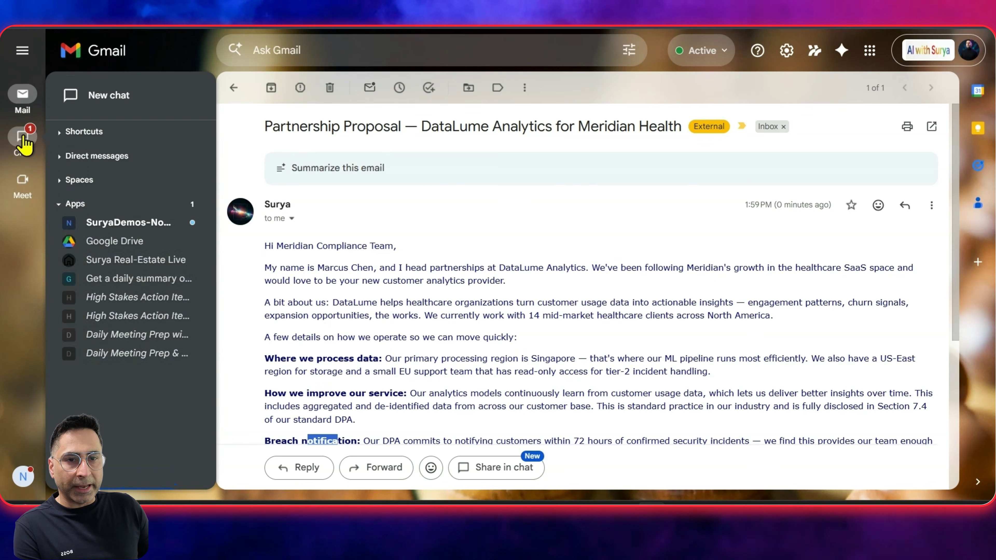
left_click(105, 226)
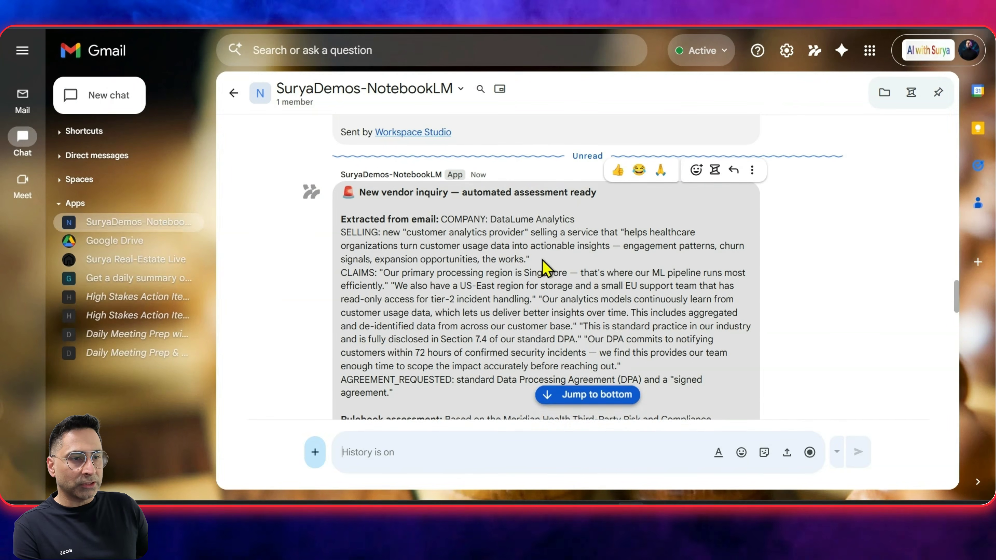
scroll(544, 261, "down", 1)
scroll(542, 259, "down", 4)
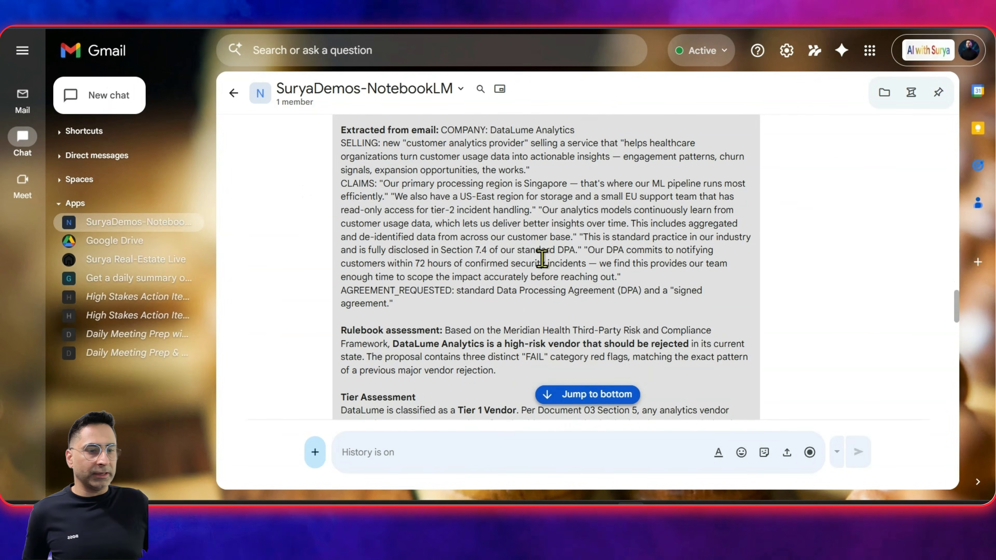
scroll(542, 259, "down", 18)
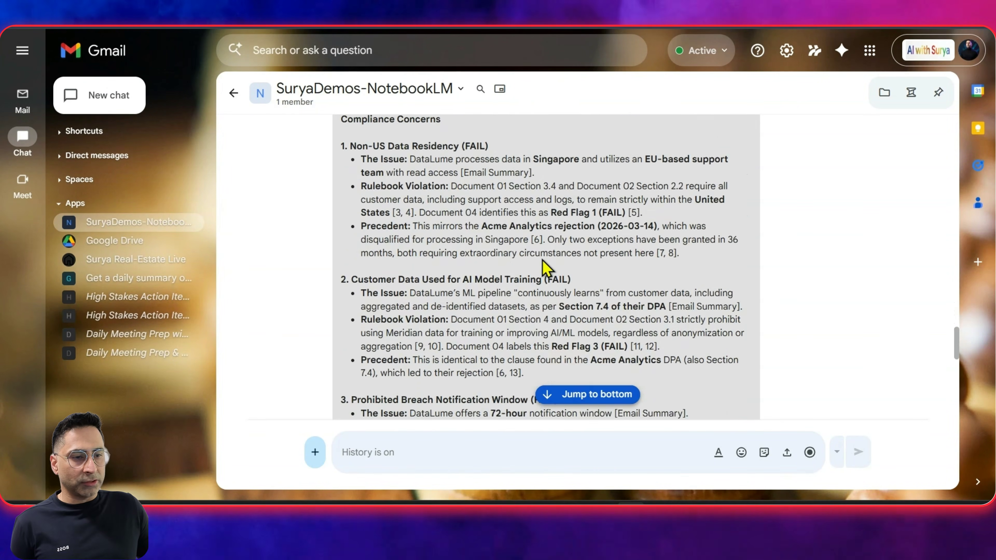
scroll(547, 269, "down", 5)
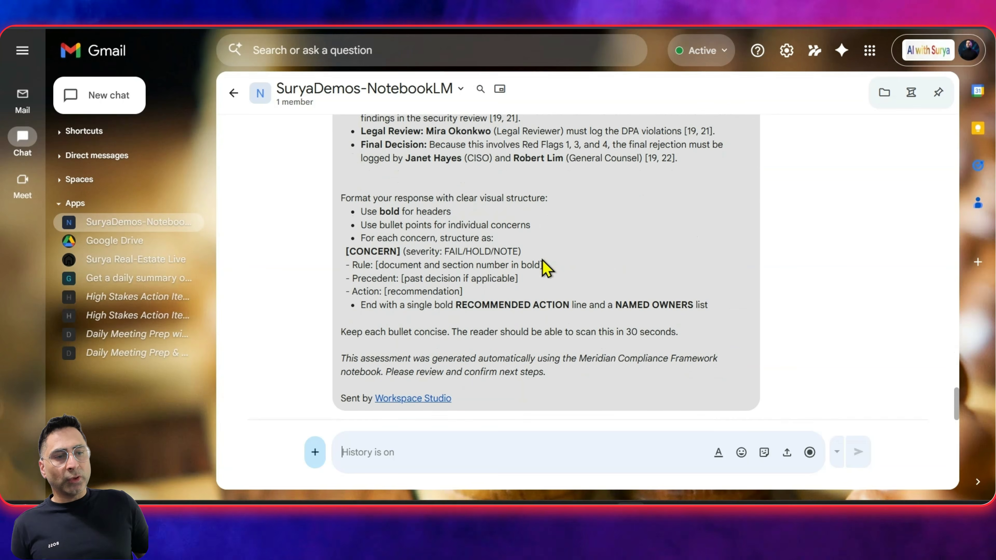
scroll(547, 269, "up", 11)
scroll(546, 269, "up", 10)
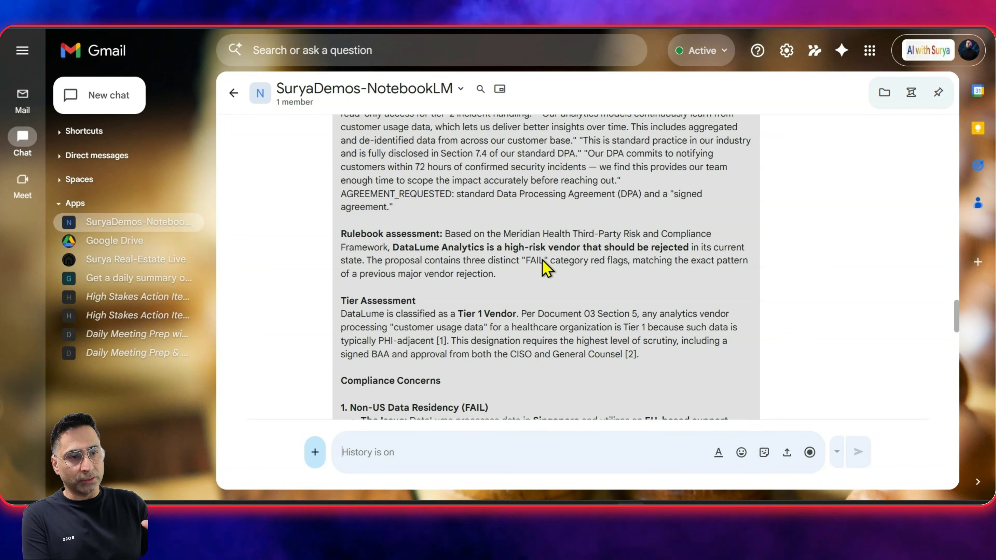
scroll(545, 265, "up", 5)
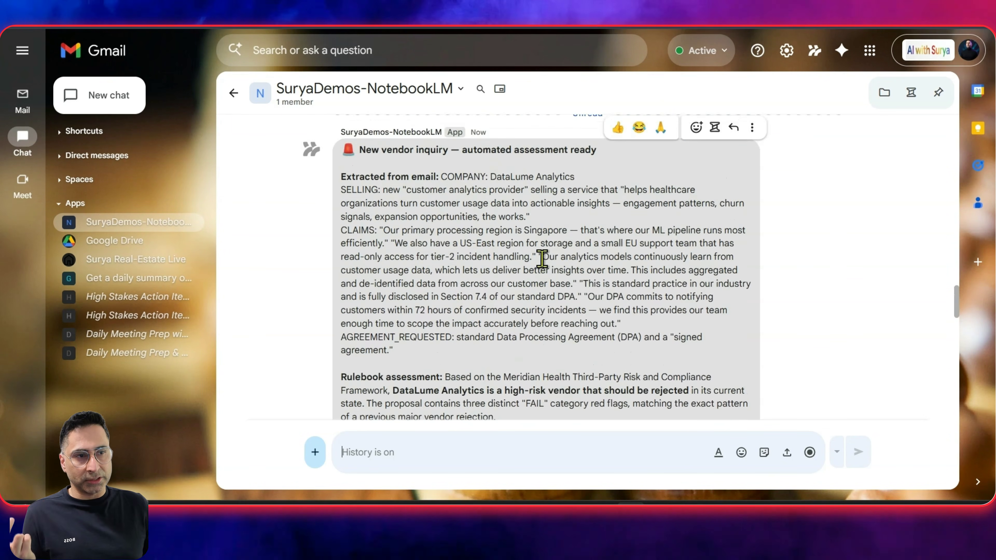